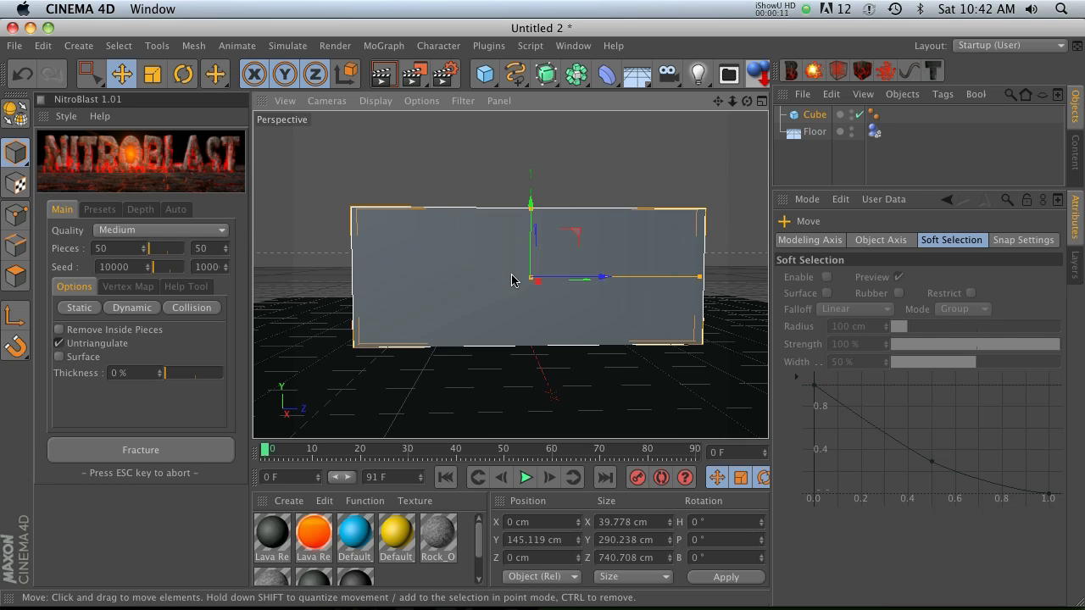
# Fracture the wall cube into 50 pieces with NitroBlast
pyautogui.keyDown('alt'); pyautogui.moveTo(545, 268); pyautogui.dragTo(479, 189); pyautogui.keyUp('alt')
pyautogui.click(814, 115)
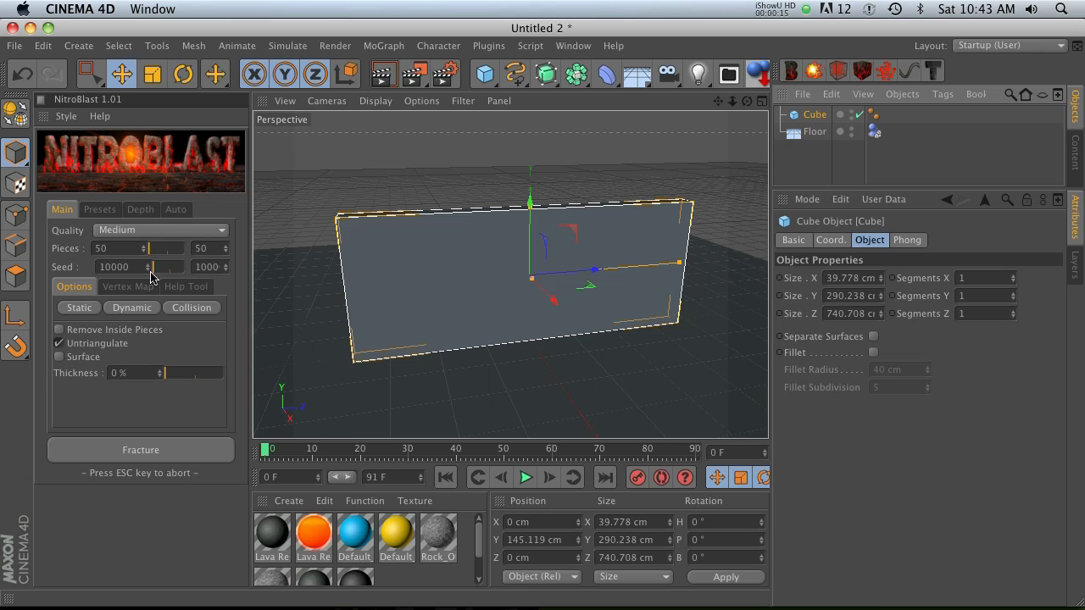
pyautogui.click(132, 249)
pyautogui.click(142, 456)
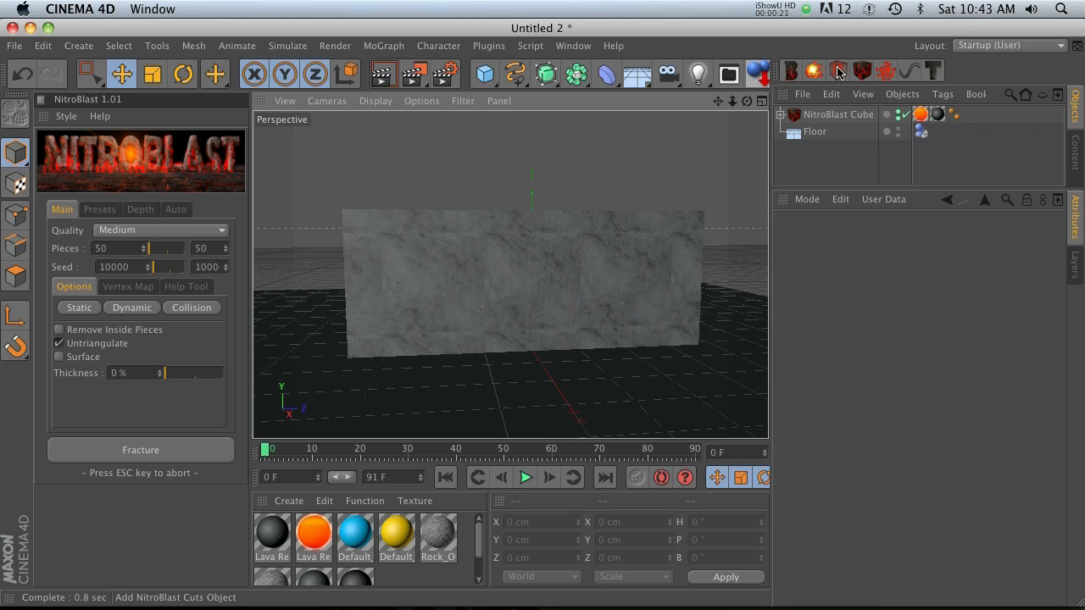
# Add a NitroBlast Cuts object and make it a child of NitroBlast Cube
pyautogui.click(837, 73)
pyautogui.click(828, 118)
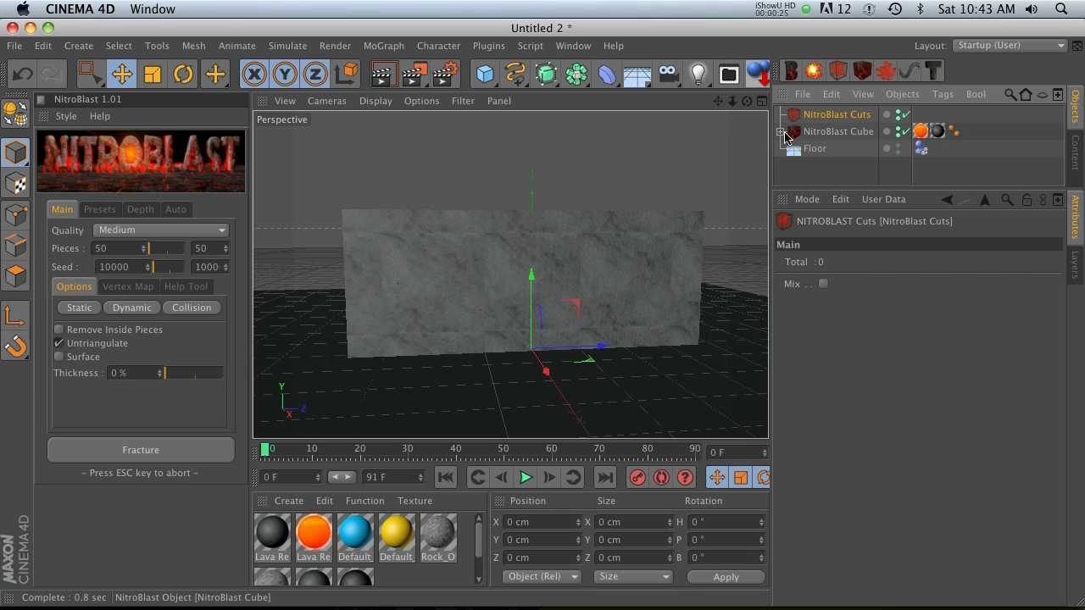
pyautogui.click(781, 131)
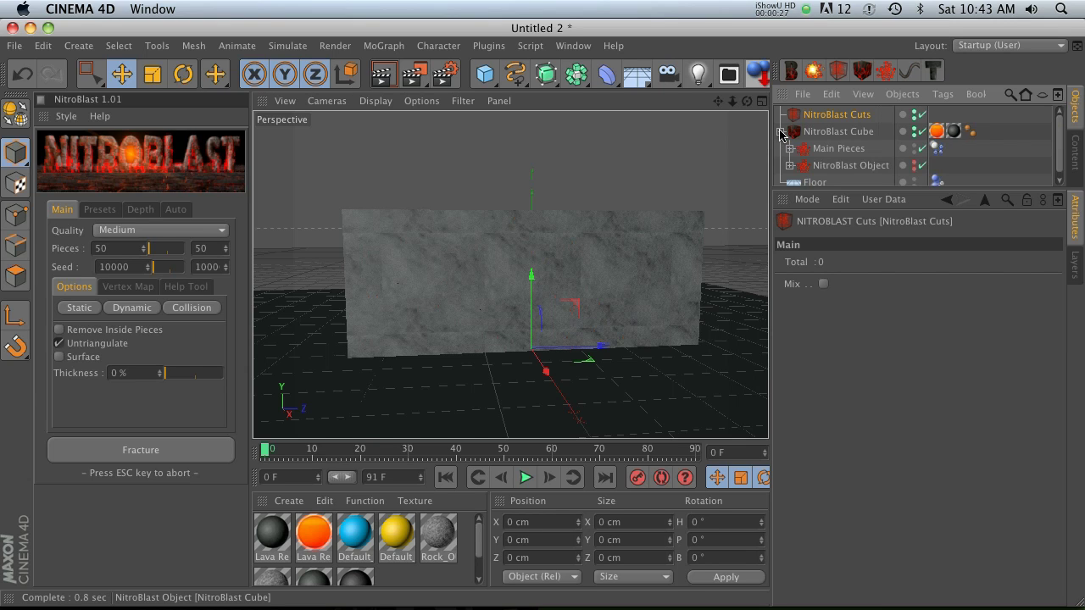
pyautogui.click(845, 131)
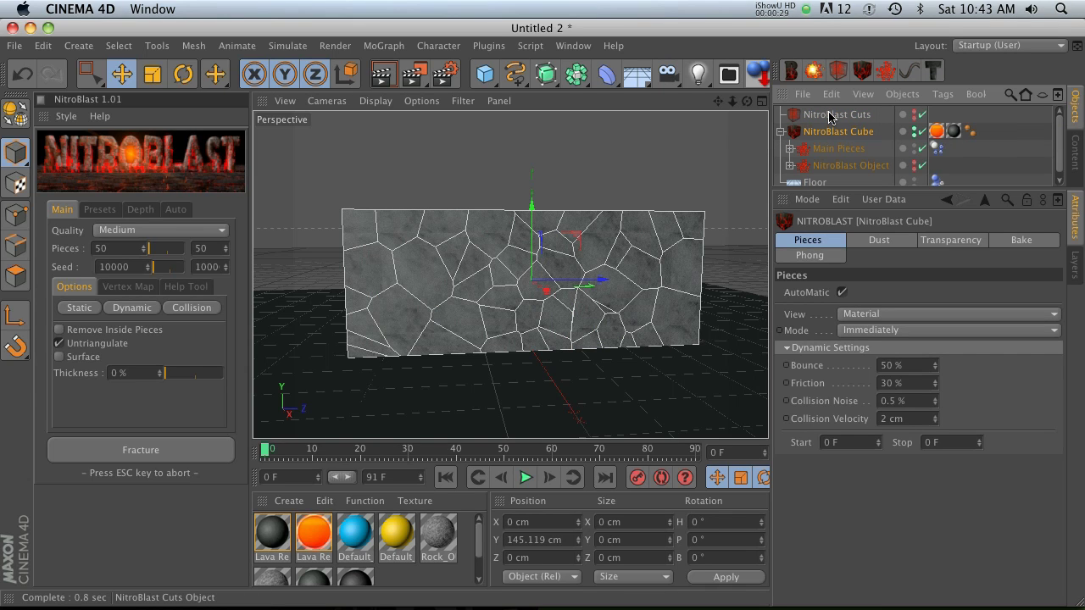
pyautogui.moveTo(830, 116); pyautogui.dragTo(859, 113)
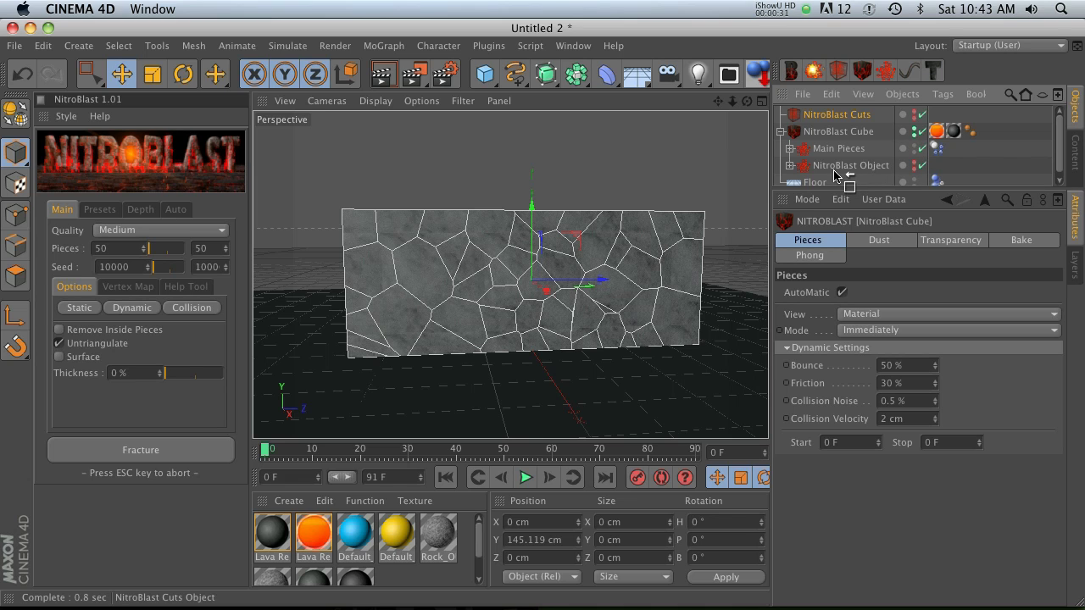
pyautogui.moveTo(835, 175); pyautogui.dragTo(834, 173)
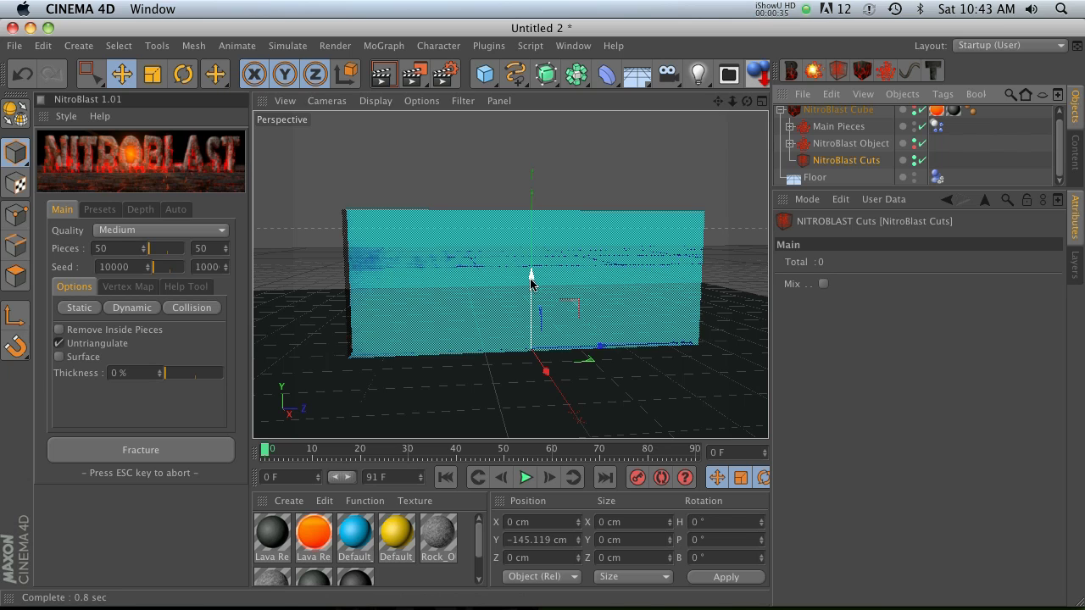
# Add a cube at the wall's centre, raised to about Y 144 cm and sized about 381 cm tall and 7.3 cm wide in Z
pyautogui.keyDown('alt'); pyautogui.moveTo(531, 279); pyautogui.dragTo(528, 316); pyautogui.keyUp('alt')
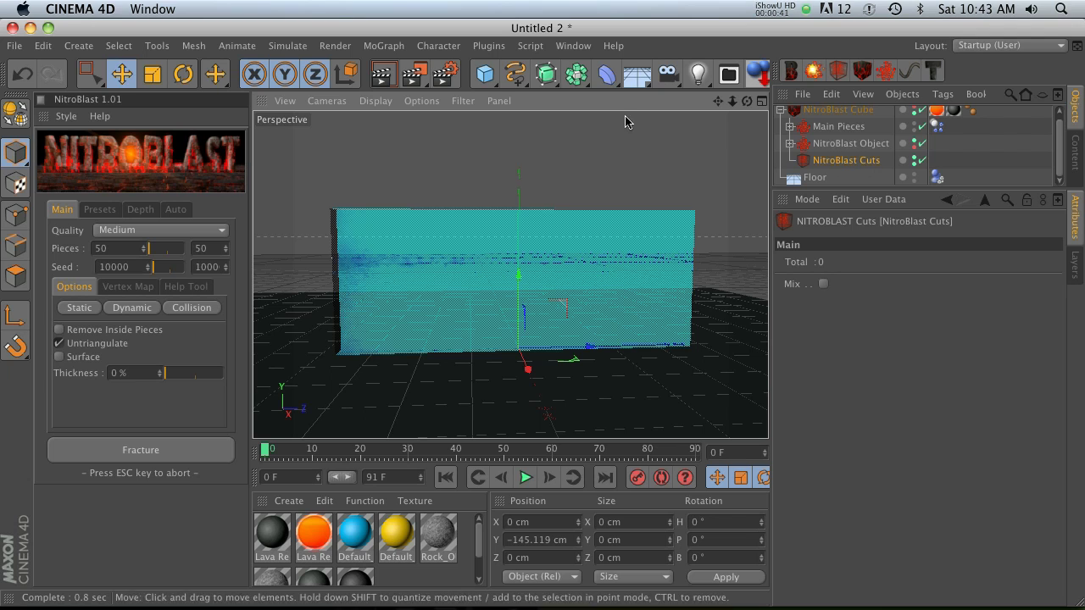
pyautogui.moveTo(485, 74); pyautogui.dragTo(627, 100)
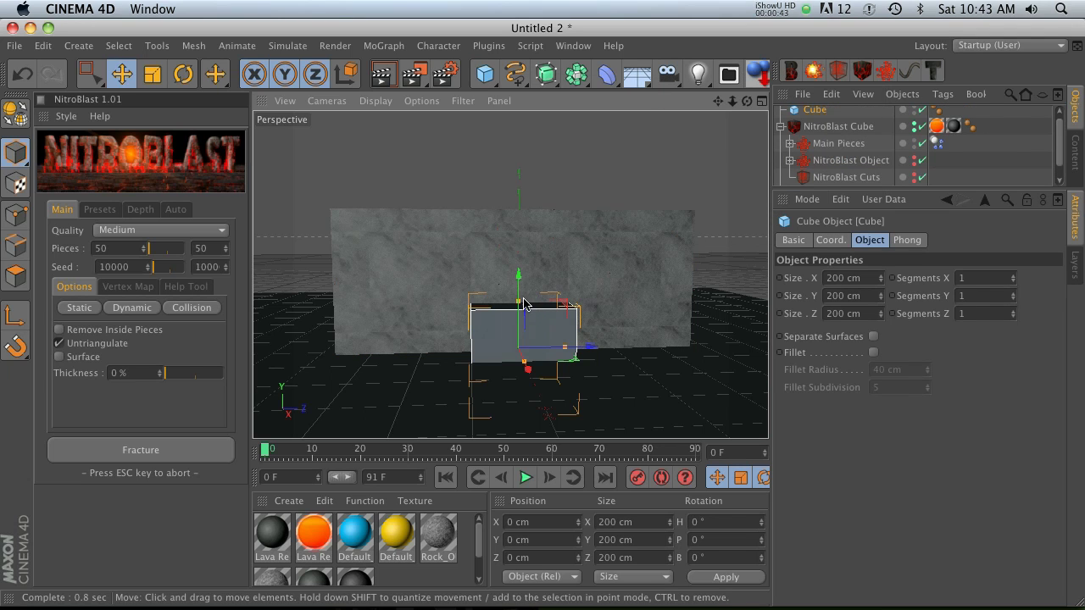
pyautogui.moveTo(524, 304); pyautogui.dragTo(515, 217)
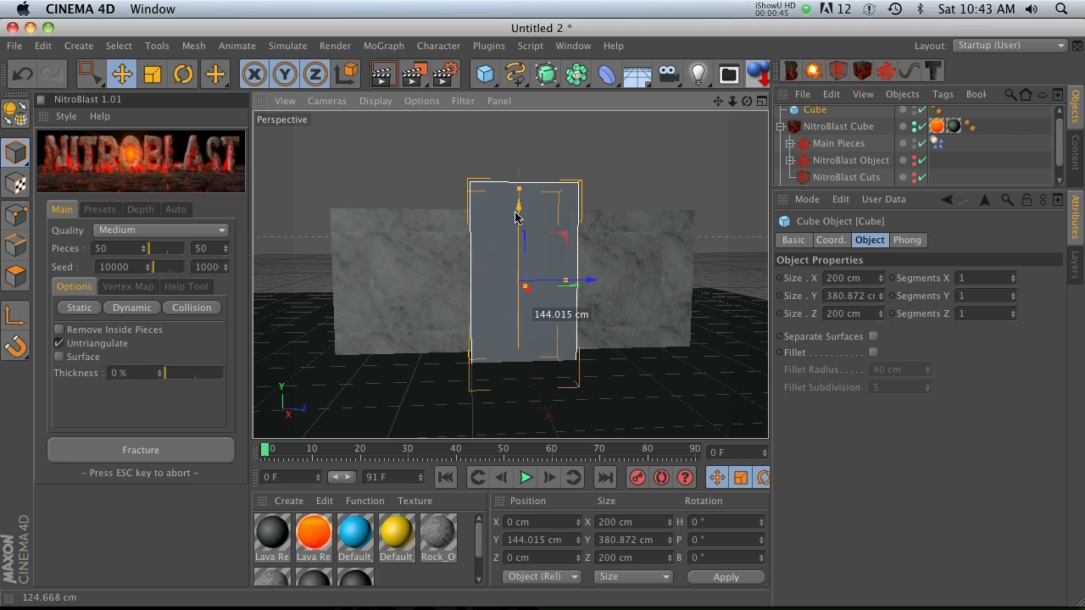
pyautogui.moveTo(568, 281); pyautogui.dragTo(525, 288)
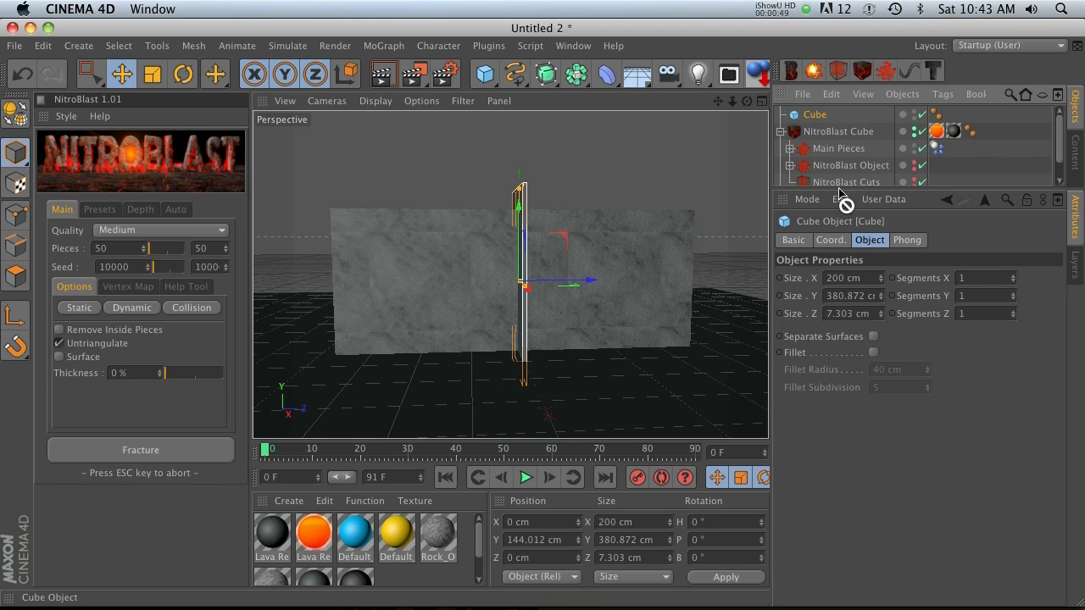
# Make the thin cube a child of NitroBlast Cuts and select it
pyautogui.moveTo(839, 193); pyautogui.dragTo(839, 162)
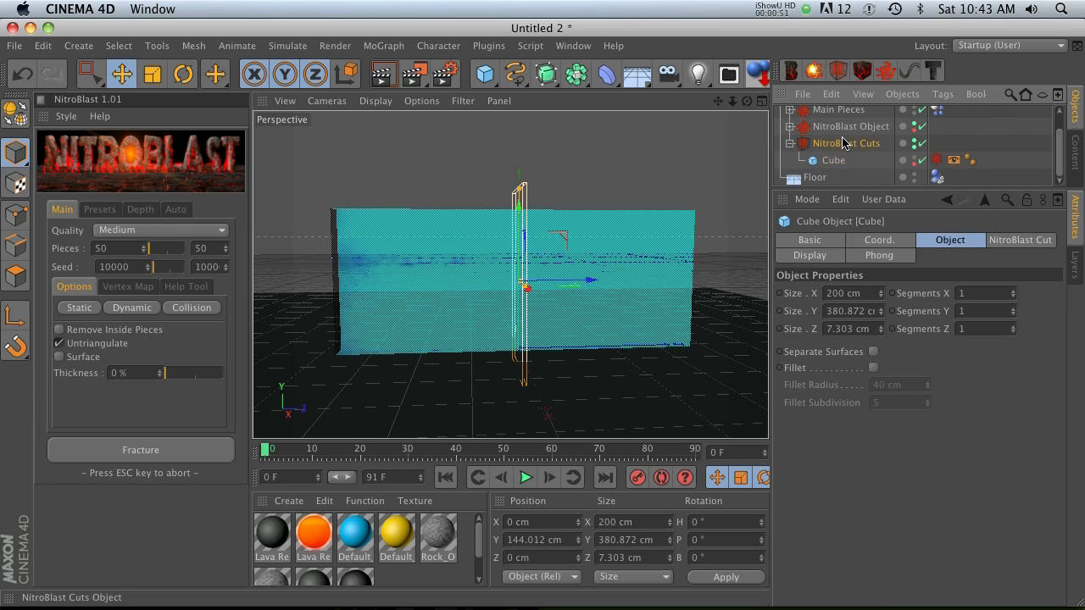
pyautogui.click(855, 159)
pyautogui.click(848, 146)
pyautogui.click(832, 159)
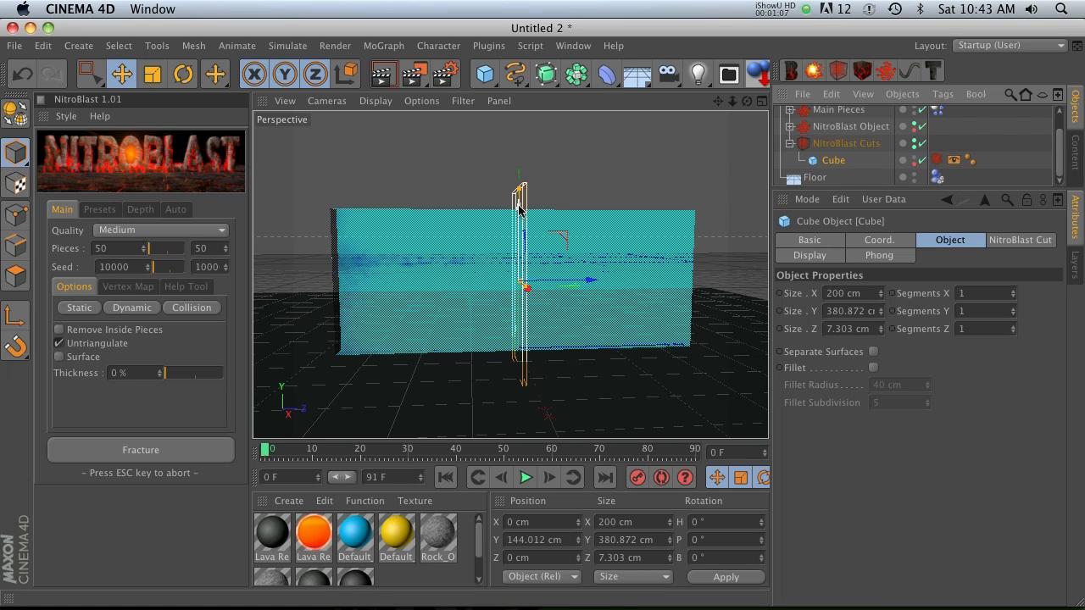
# Set Num to 144 in the thin cube's NitroBlast Cut tag, keeping the Volume mode
pyautogui.click(937, 160)
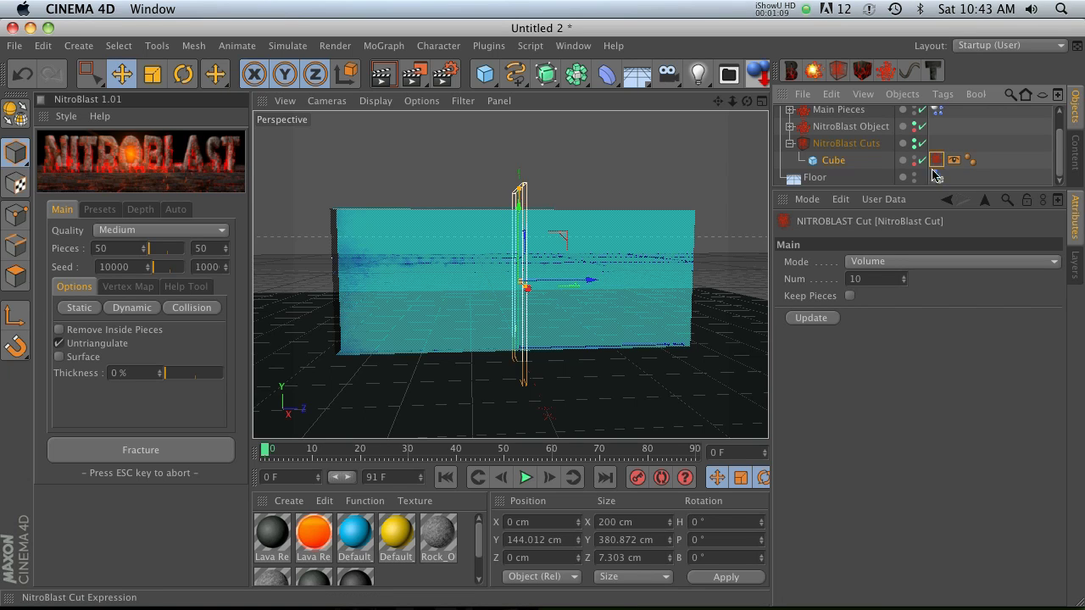
pyautogui.click(894, 264)
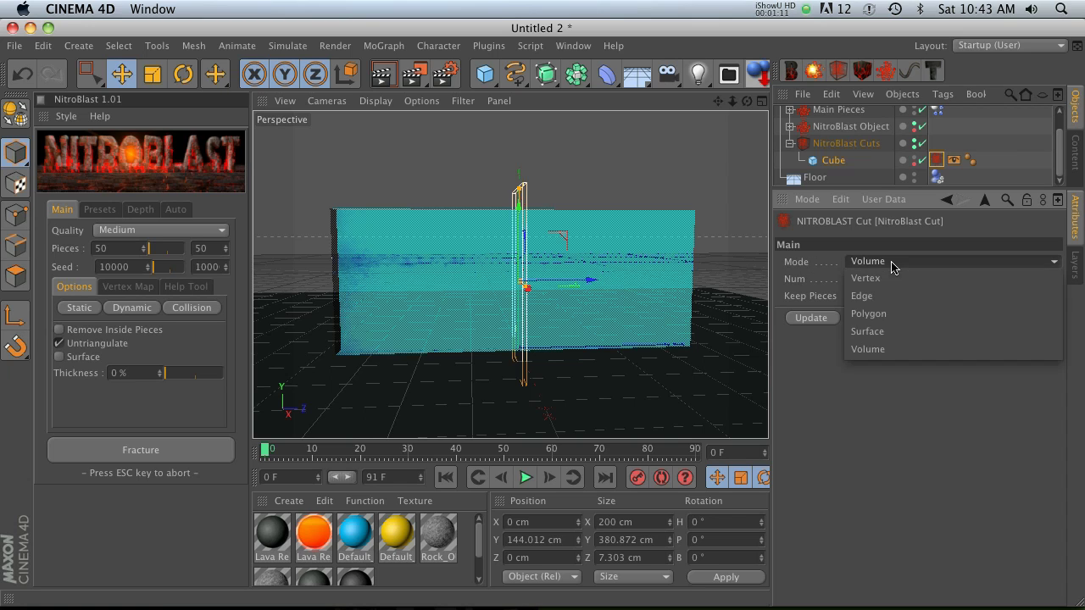
pyautogui.click(805, 262)
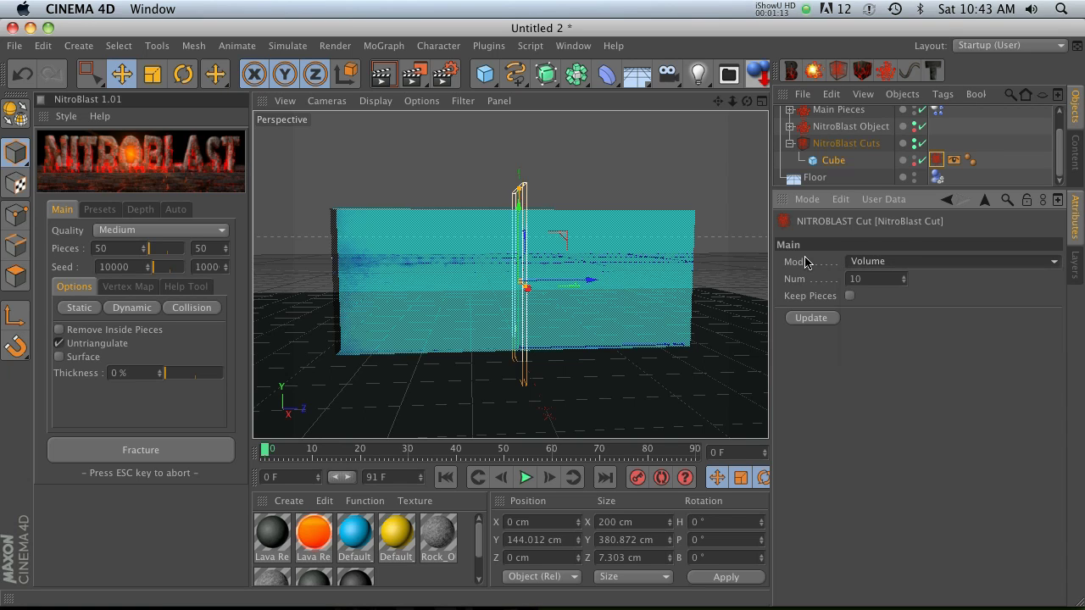
pyautogui.moveTo(905, 281); pyautogui.dragTo(905, 279)
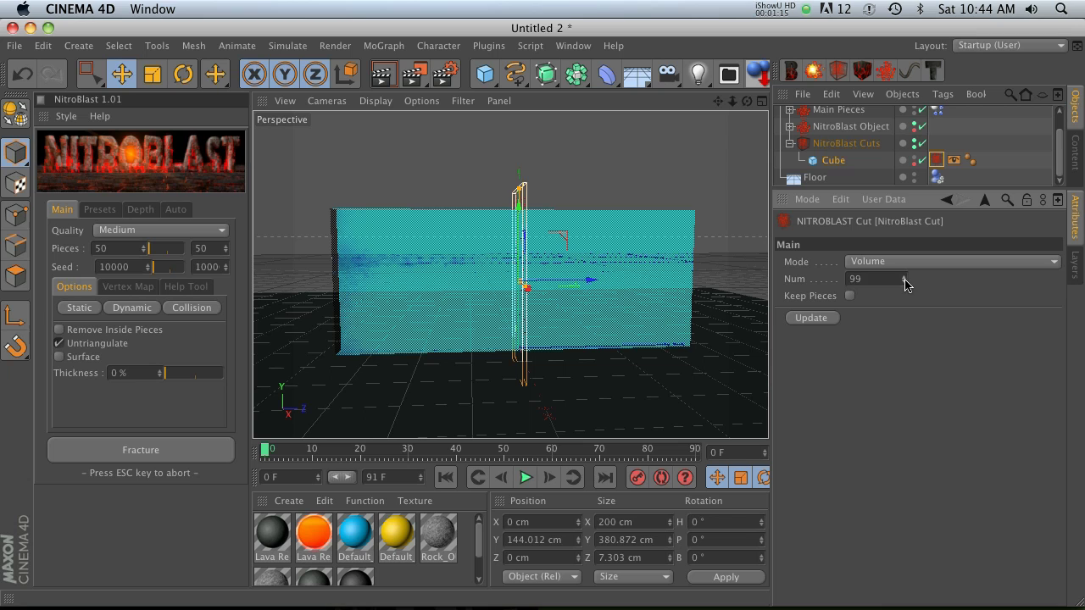
# Fracture NitroBlast Cube again using the thin cube as the cutting object
pyautogui.scroll(2, 940, 165)
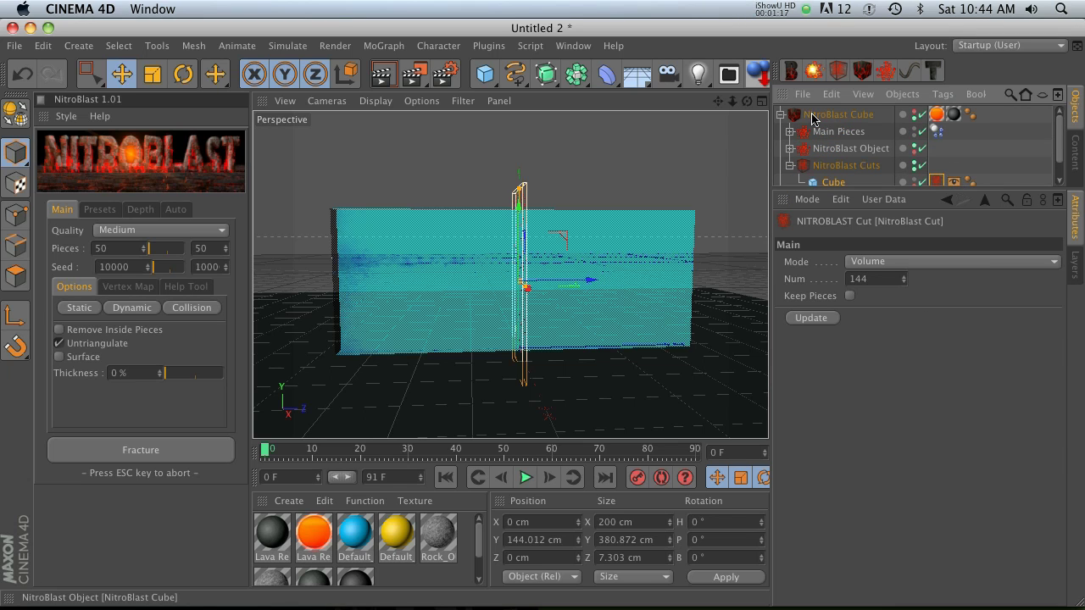
pyautogui.click(815, 115)
pyautogui.click(114, 453)
pyautogui.click(115, 451)
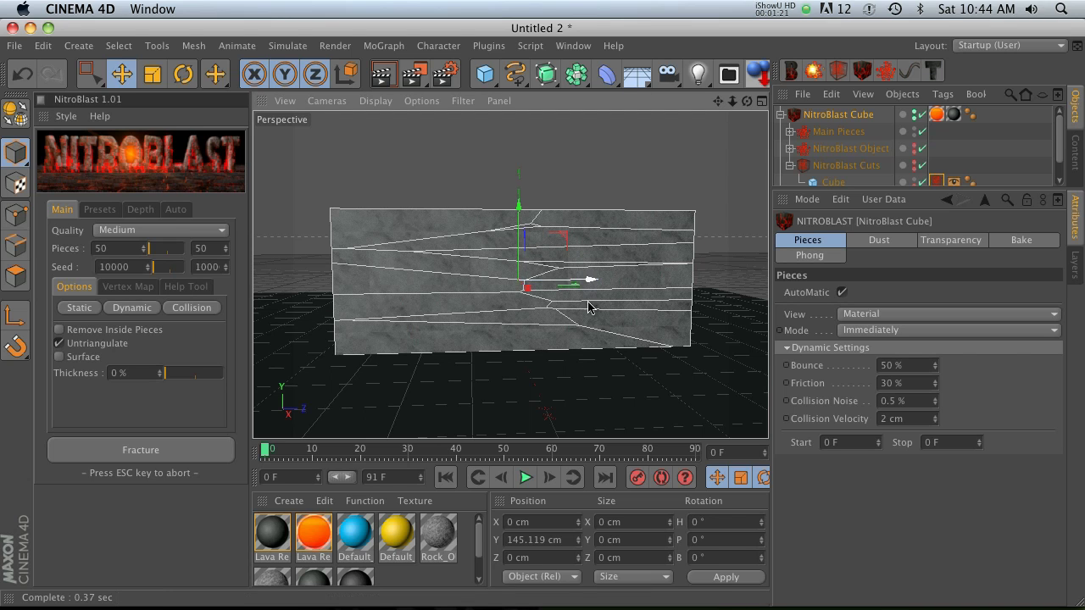
# Play the wall collapse simulation several times and return to frame 0
pyautogui.click(526, 477)
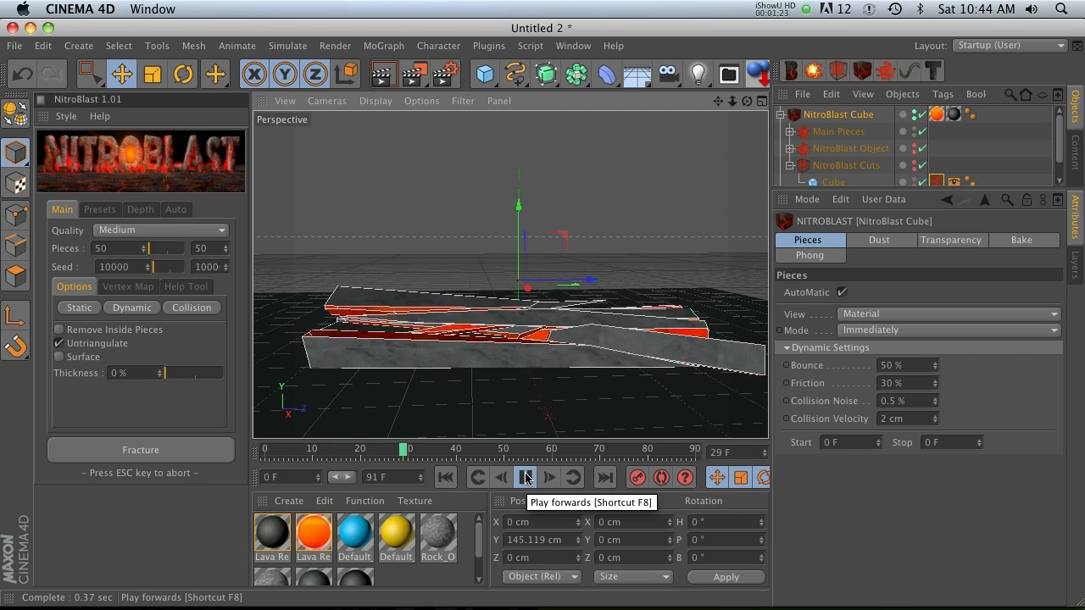
pyautogui.click(445, 478)
pyautogui.click(524, 478)
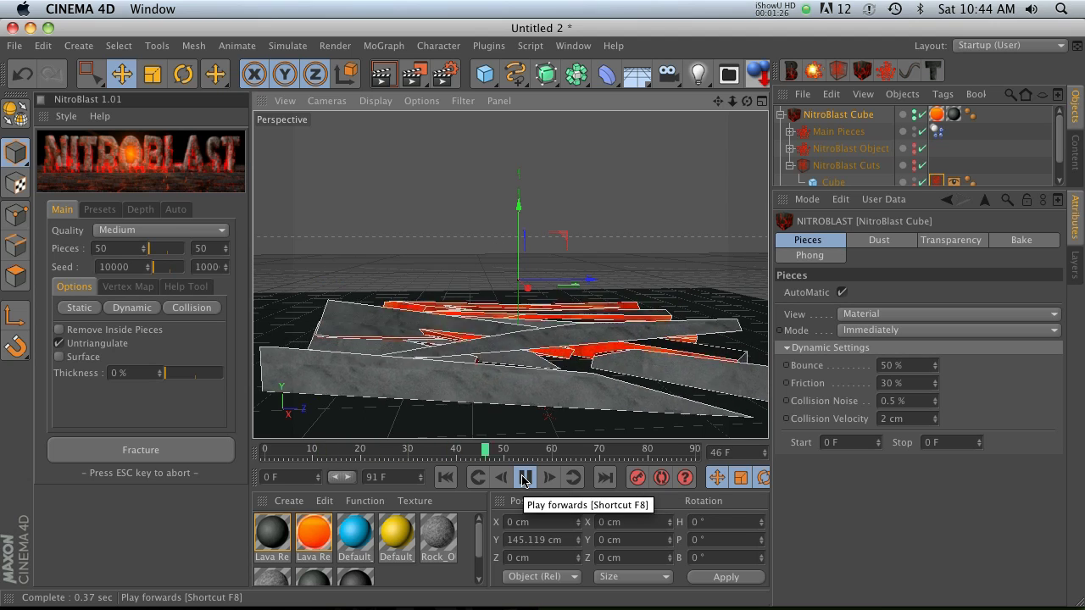
pyautogui.click(466, 480)
pyautogui.click(526, 477)
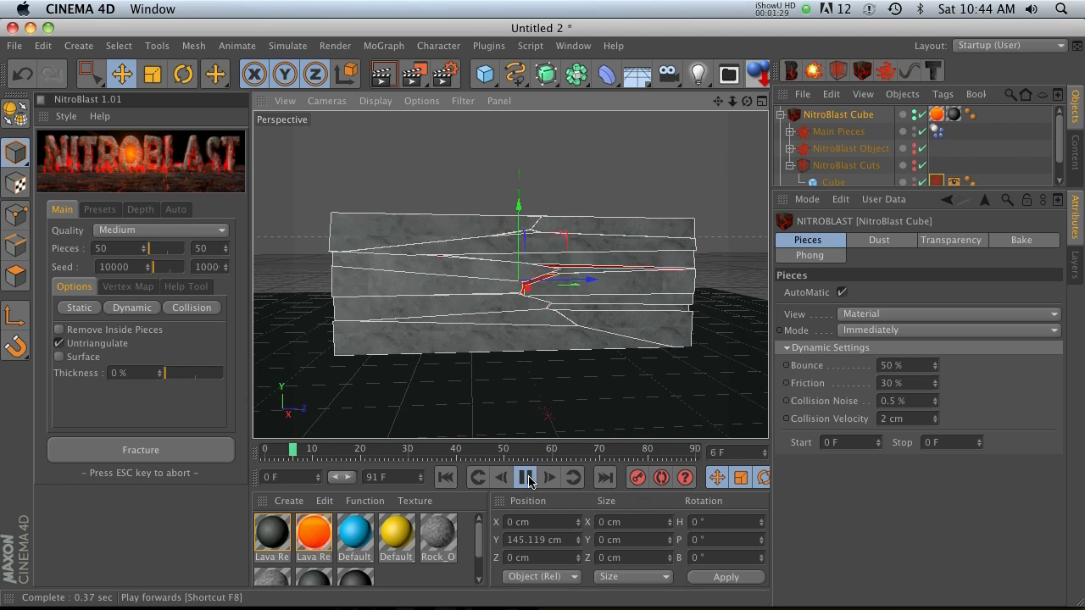
pyautogui.click(445, 477)
# Duplicate the cutting cube within NitroBlast Cuts and move the copy along the wall to about Z 259 cm
pyautogui.scroll(-1, 839, 161)
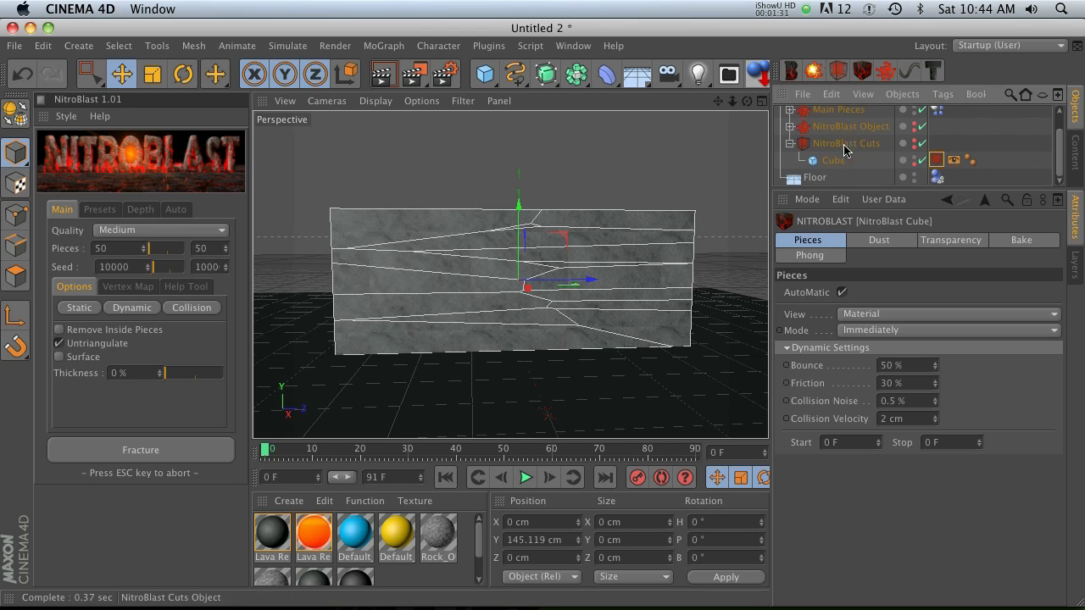
pyautogui.click(834, 160)
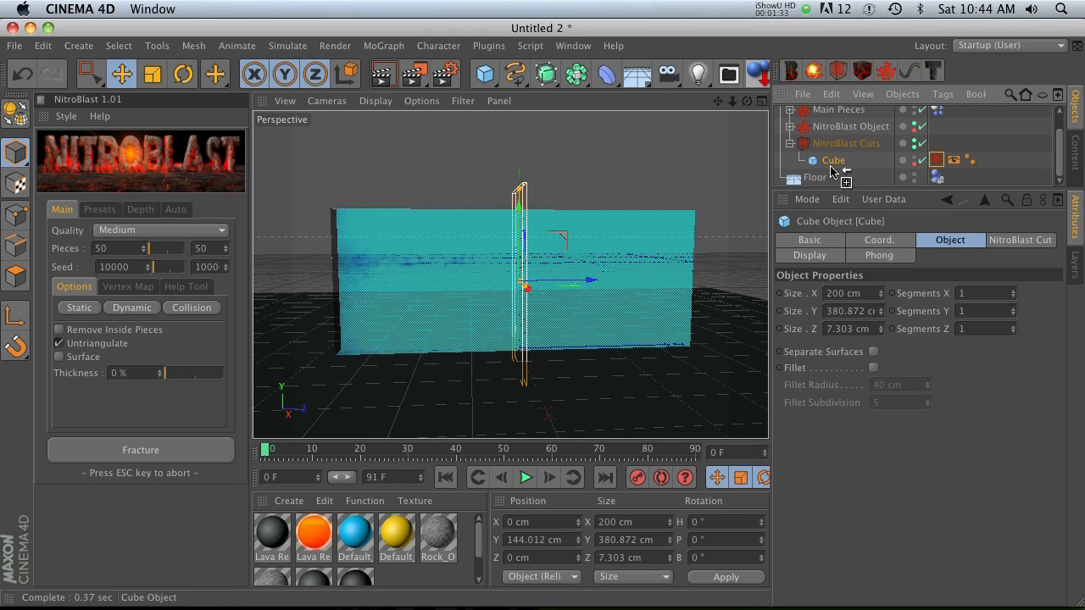
pyautogui.keyDown('ctrl'); pyautogui.moveTo(830, 167); pyautogui.dragTo(829, 176); pyautogui.keyUp('ctrl')
pyautogui.scroll(-1, 832, 145)
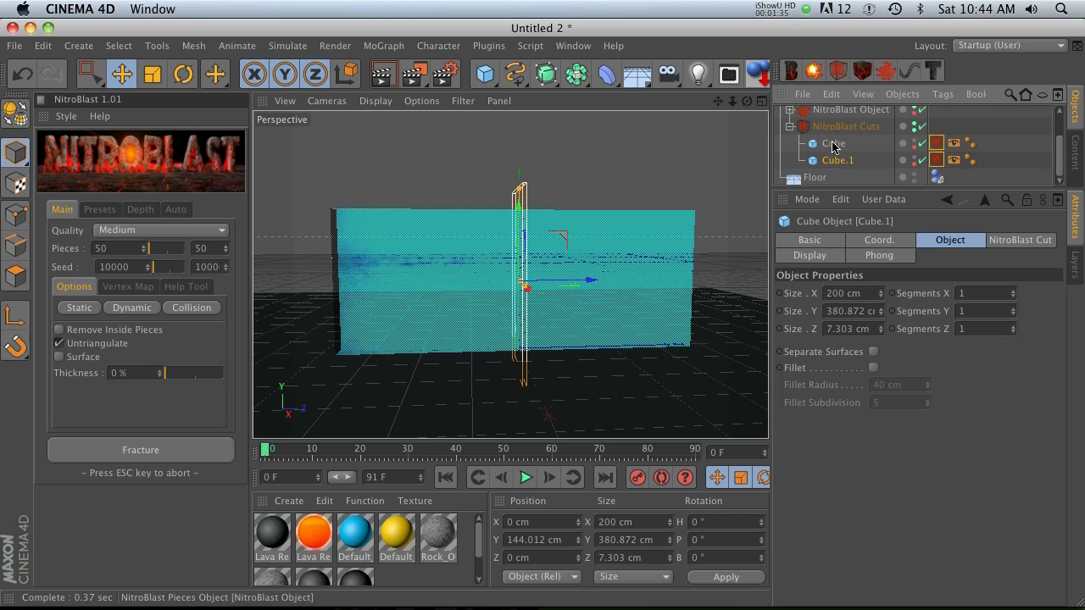
pyautogui.moveTo(583, 281); pyautogui.dragTo(702, 282)
# Rotate the duplicated cutting cube to a pitch of about -14°
pyautogui.press('r')
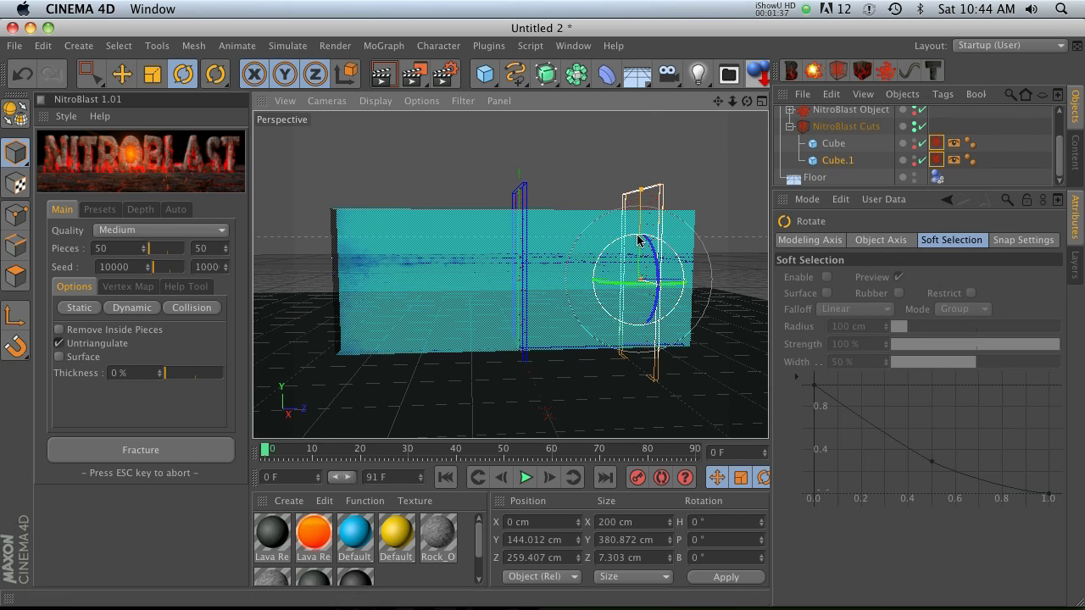
pyautogui.click(624, 244)
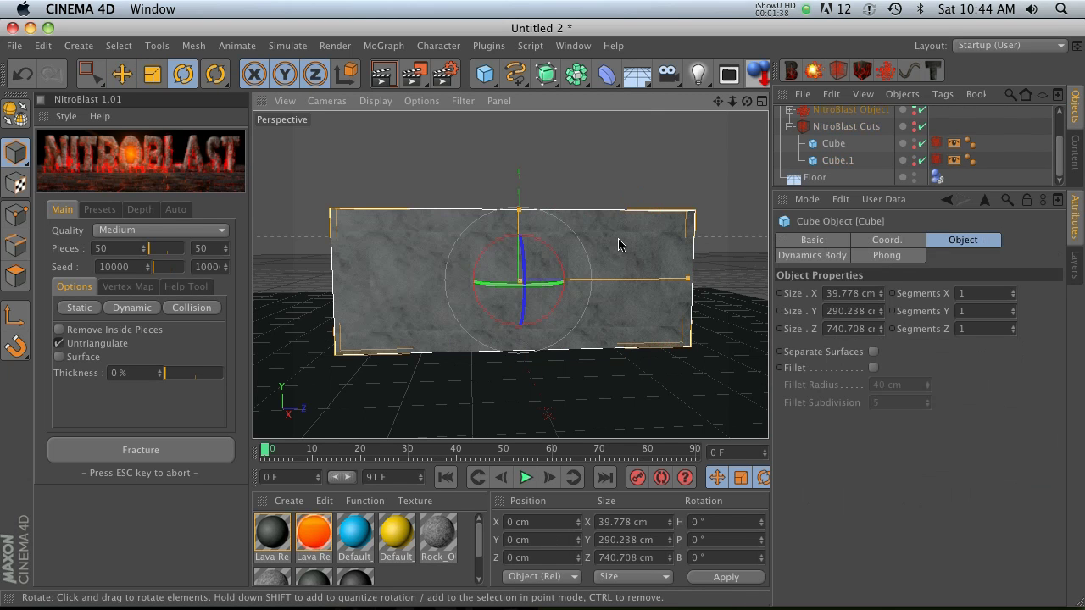
pyautogui.click(835, 160)
pyautogui.moveTo(605, 256); pyautogui.dragTo(619, 249)
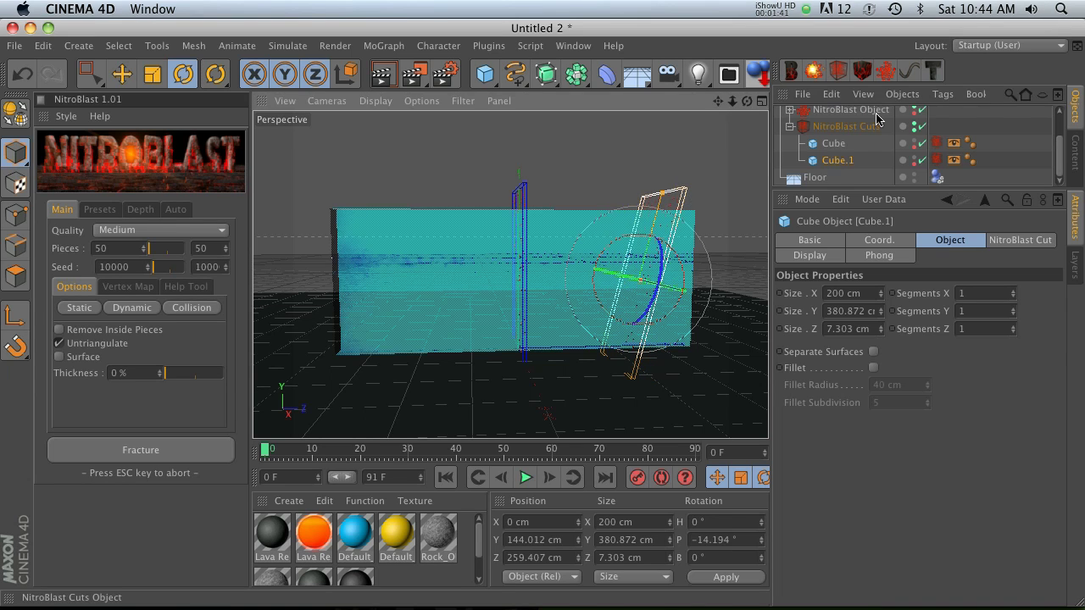
# Fracture NitroBlast Cube again with both cutting cubes in place
pyautogui.scroll(3, 820, 114)
pyautogui.click(820, 114)
pyautogui.click(166, 454)
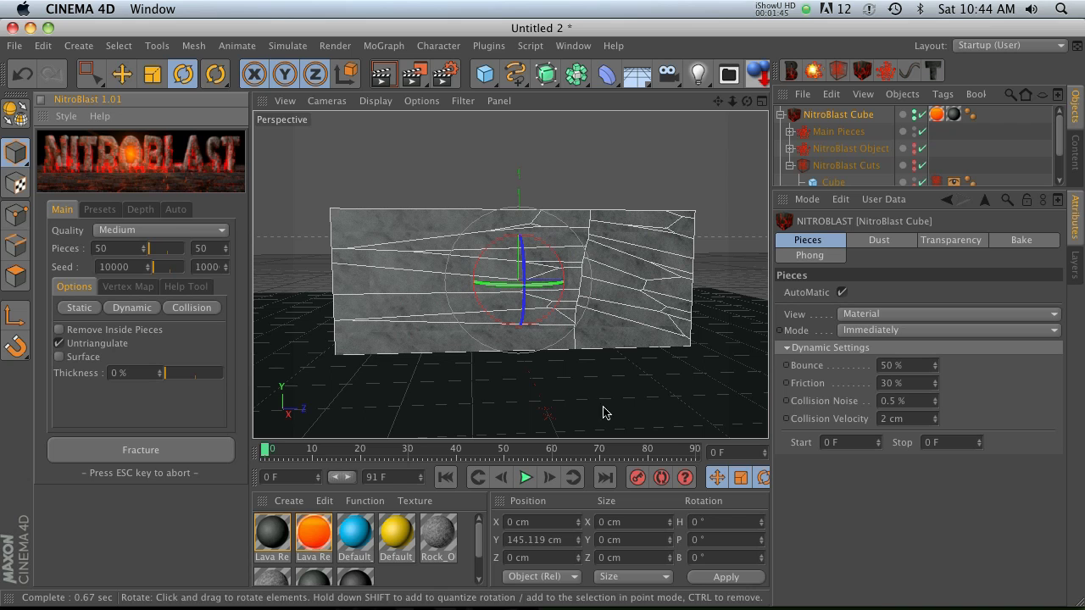
# Play the collapse of the wall fractured with two cutting cubes, then rewind to the start
pyautogui.click(531, 478)
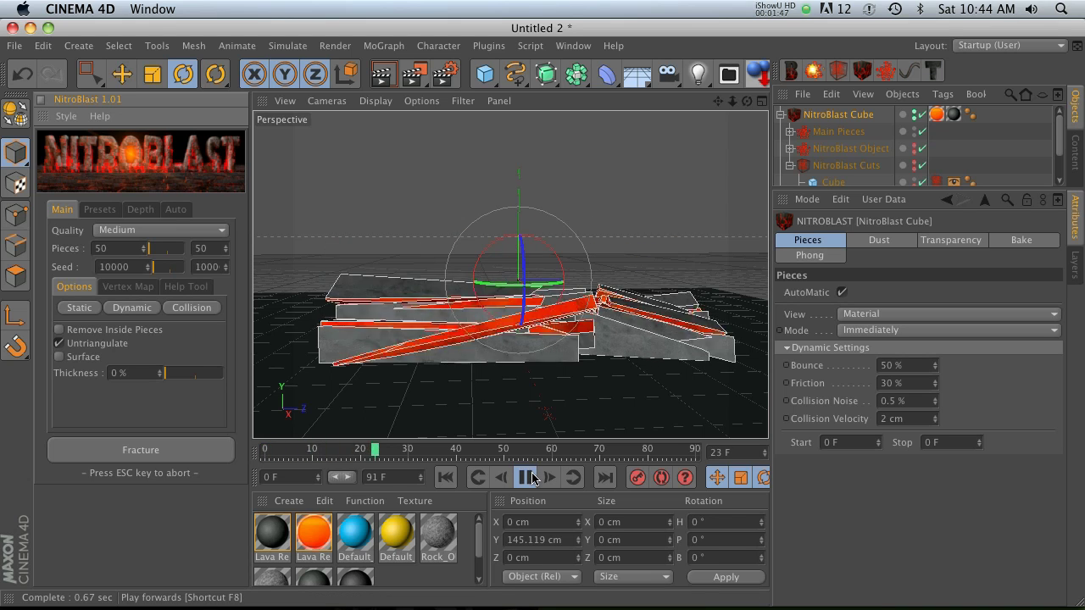
pyautogui.click(528, 478)
pyautogui.click(446, 477)
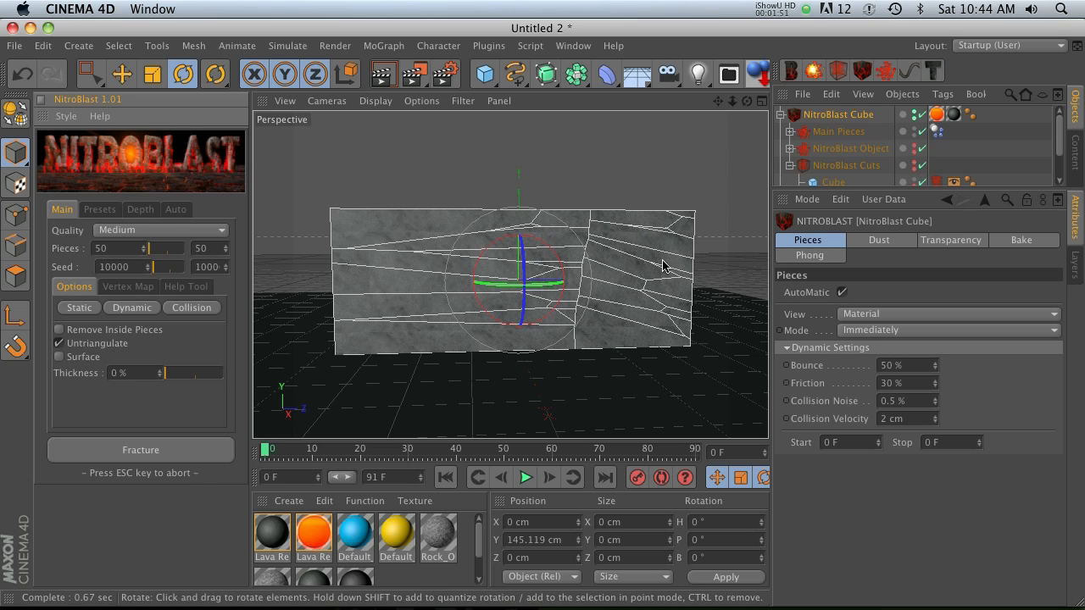
# Replace the cutting cubes in NitroBlast Cuts with a sphere and raise it to about Y 144.5 cm
pyautogui.scroll(-3, 844, 155)
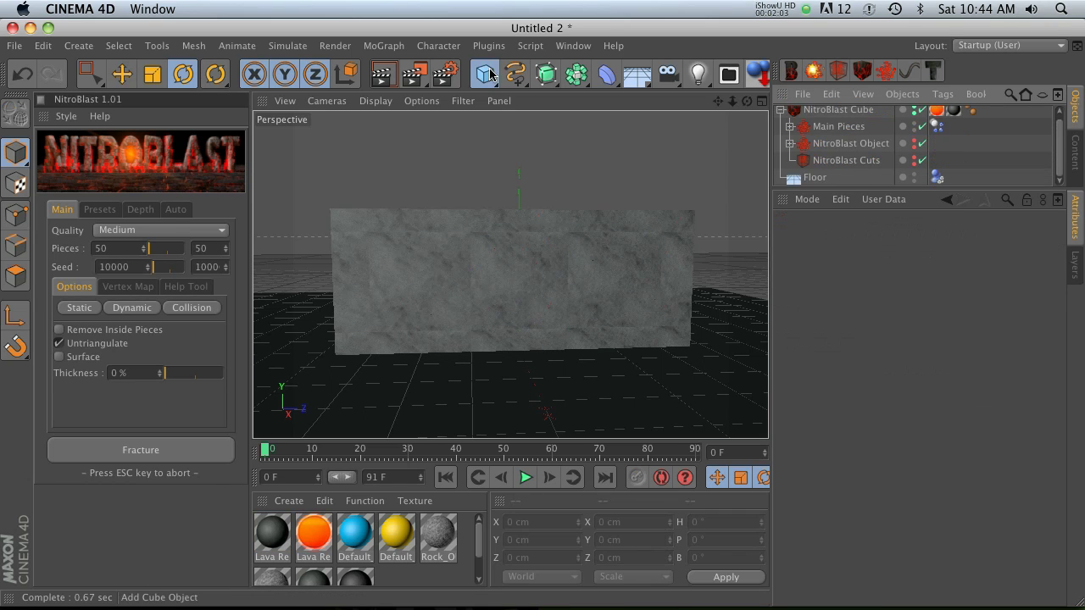
pyautogui.moveTo(490, 74); pyautogui.dragTo(827, 126)
pyautogui.moveTo(843, 176); pyautogui.dragTo(842, 161)
pyautogui.press('e')
pyautogui.moveTo(520, 303); pyautogui.dragTo(520, 233)
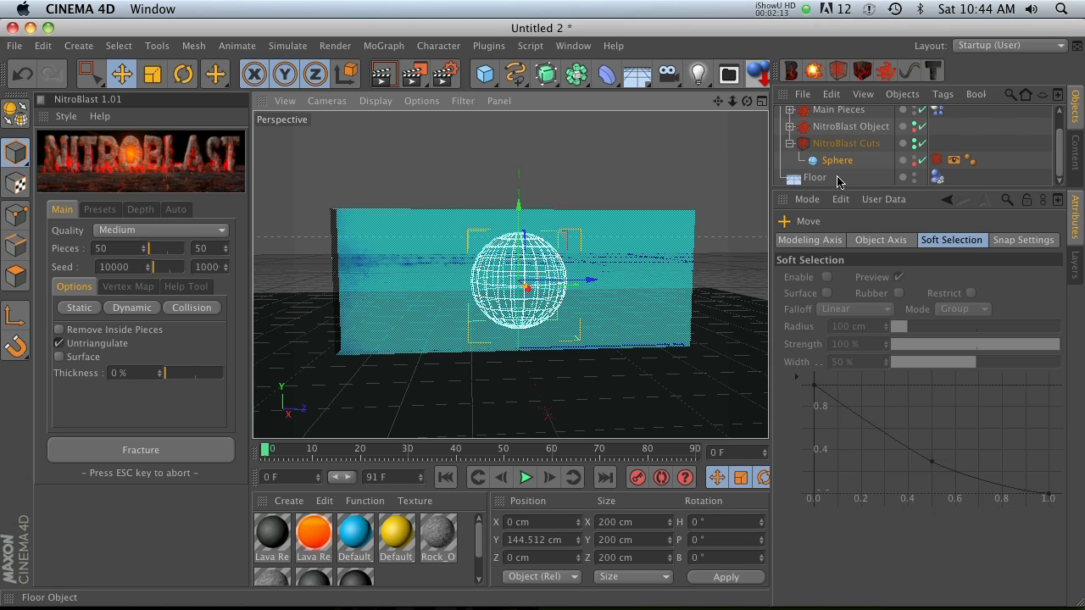
# Set the sphere's NitroBlast Cut Num to 100 in Volume mode and enable Keep Pieces
pyautogui.click(830, 170)
pyautogui.click(845, 144)
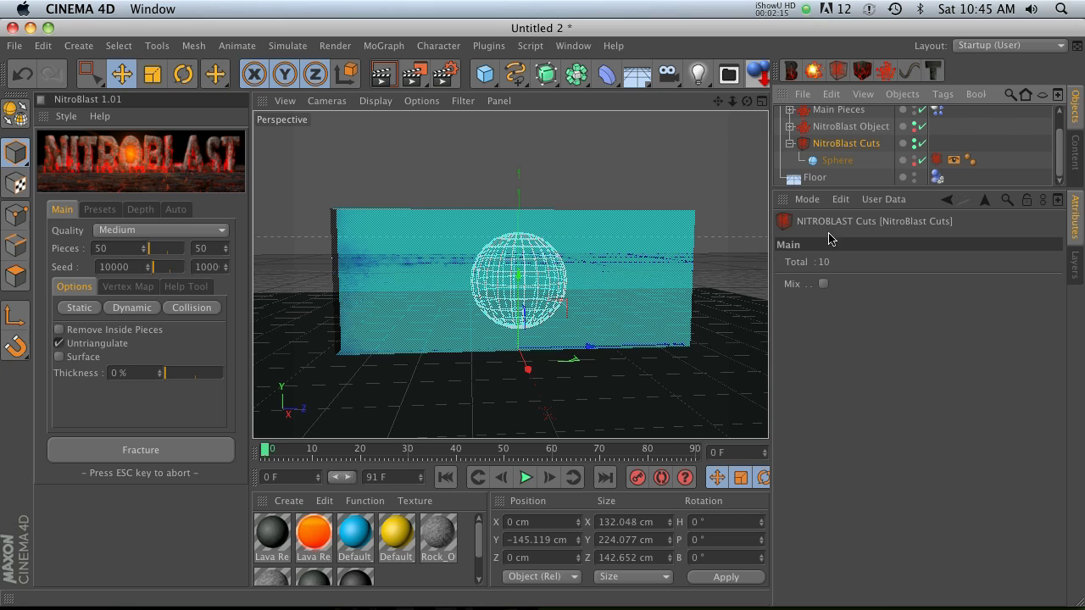
pyautogui.click(937, 159)
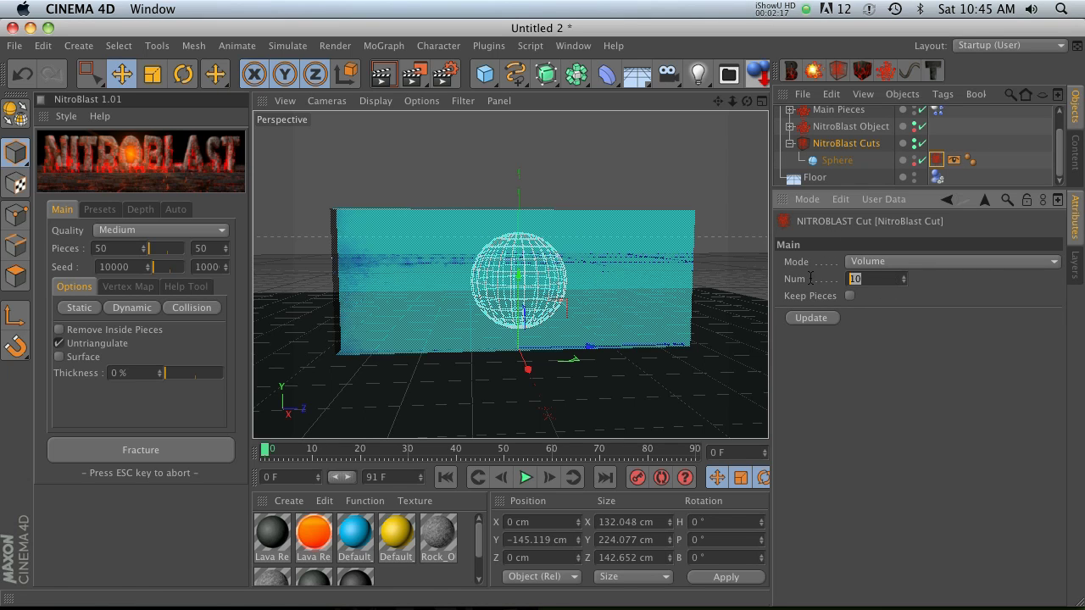
pyautogui.click(227, 449)
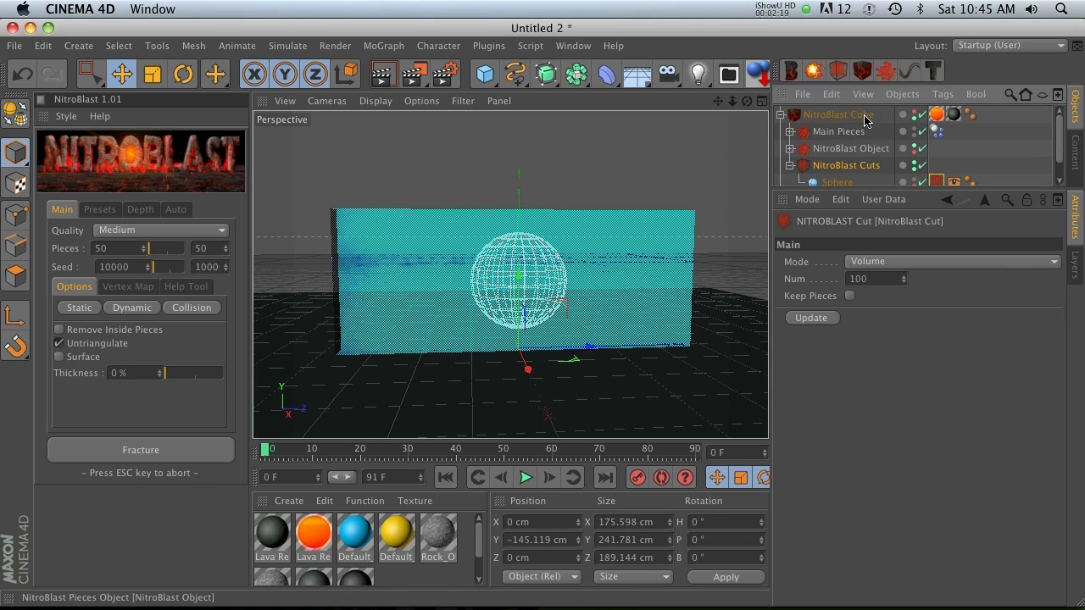
pyautogui.scroll(-1, 847, 161)
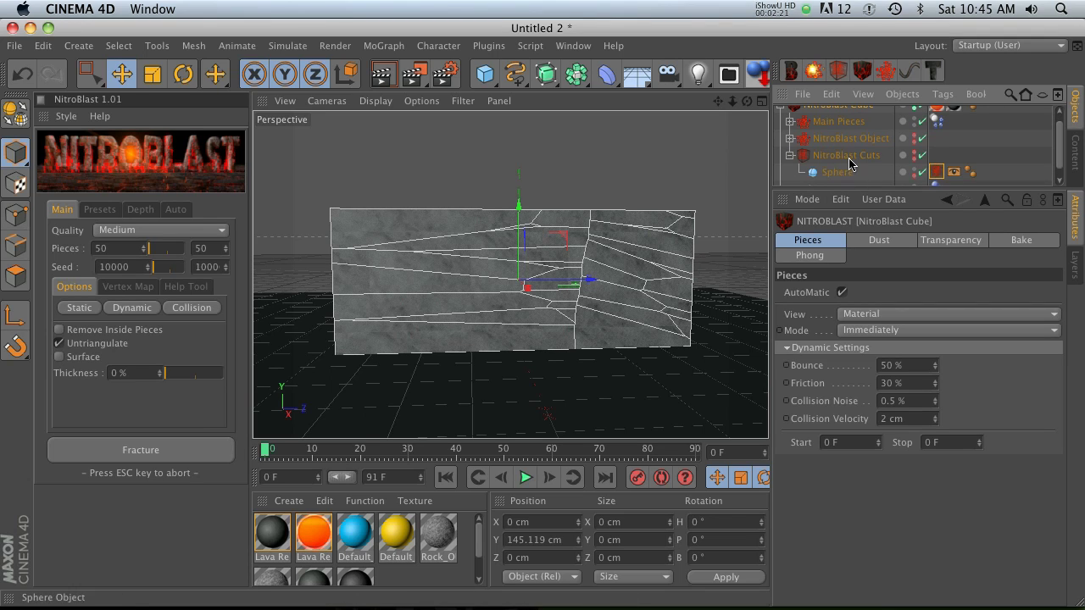
pyautogui.click(936, 171)
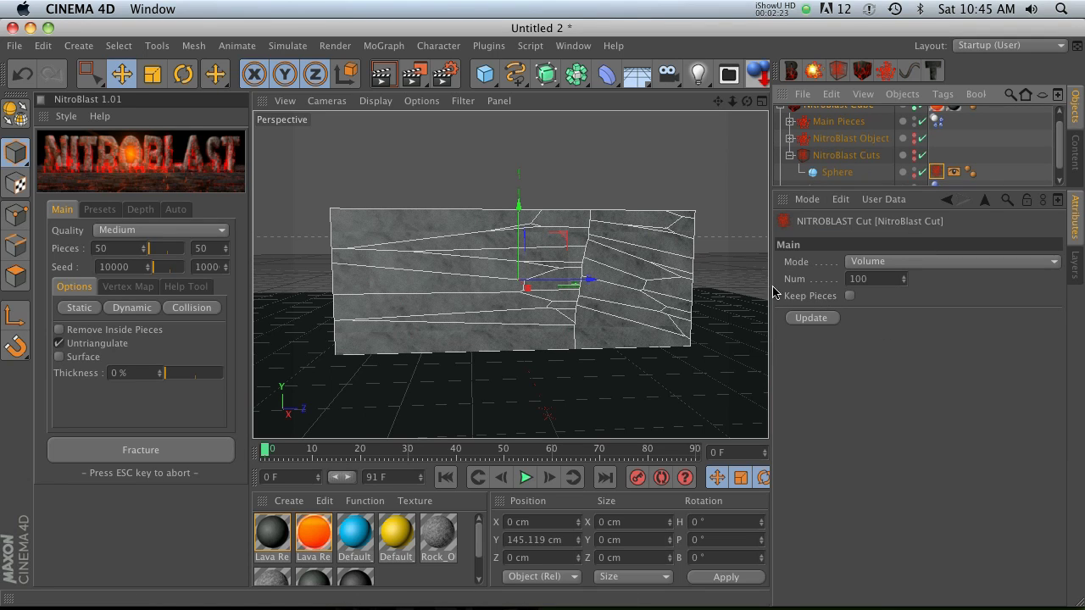
pyautogui.click(848, 296)
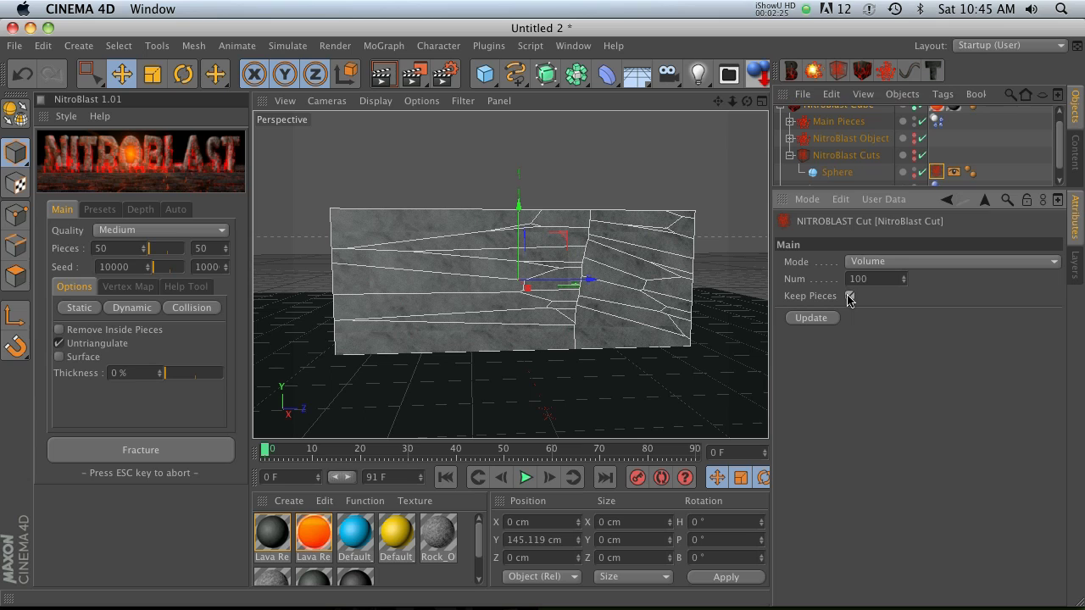
# Fracture NitroBlast Cube with the sphere cut, play the collapse, and rewind to the start
pyautogui.scroll(1, 848, 144)
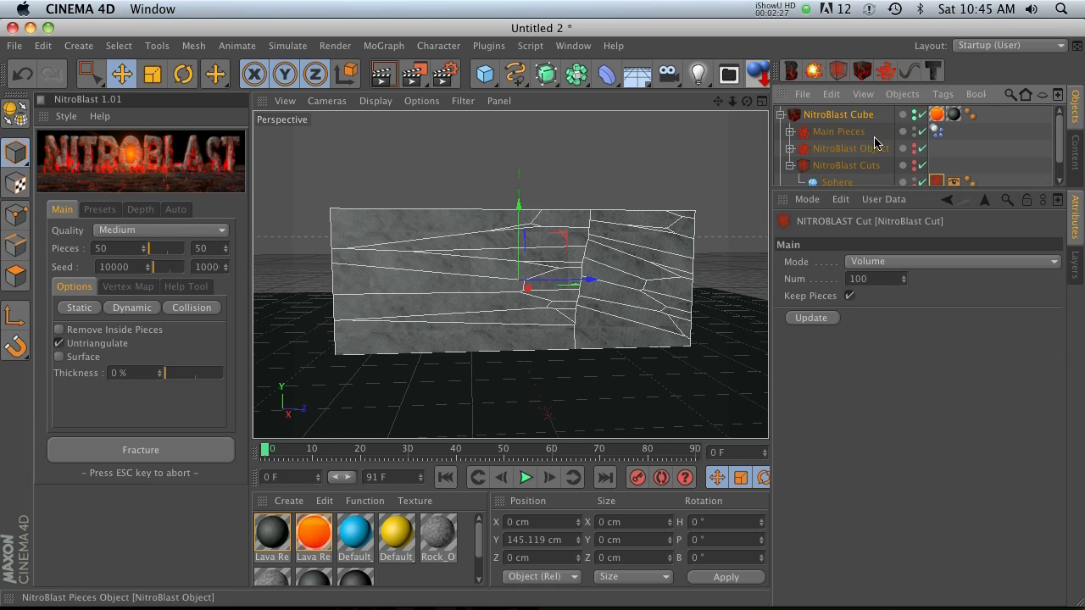
pyautogui.click(838, 115)
pyautogui.click(181, 450)
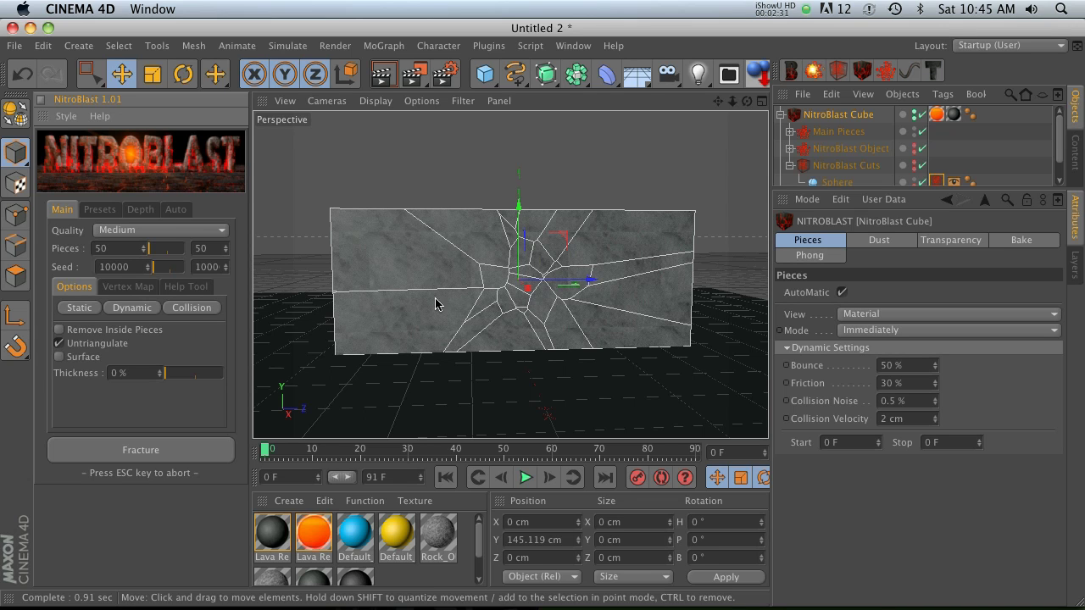
pyautogui.click(526, 478)
pyautogui.click(526, 478)
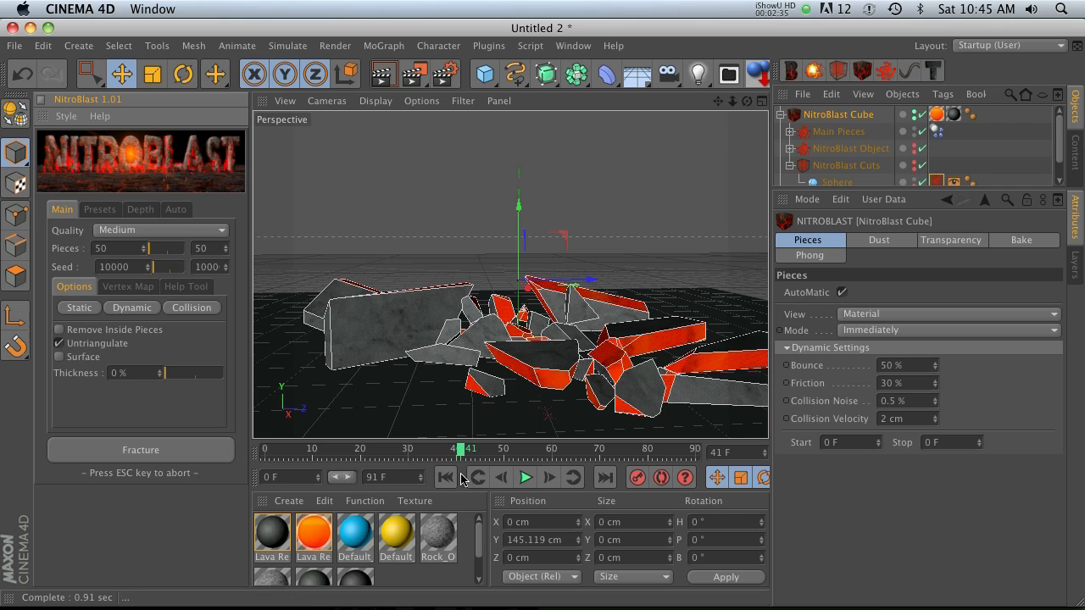
pyautogui.click(445, 477)
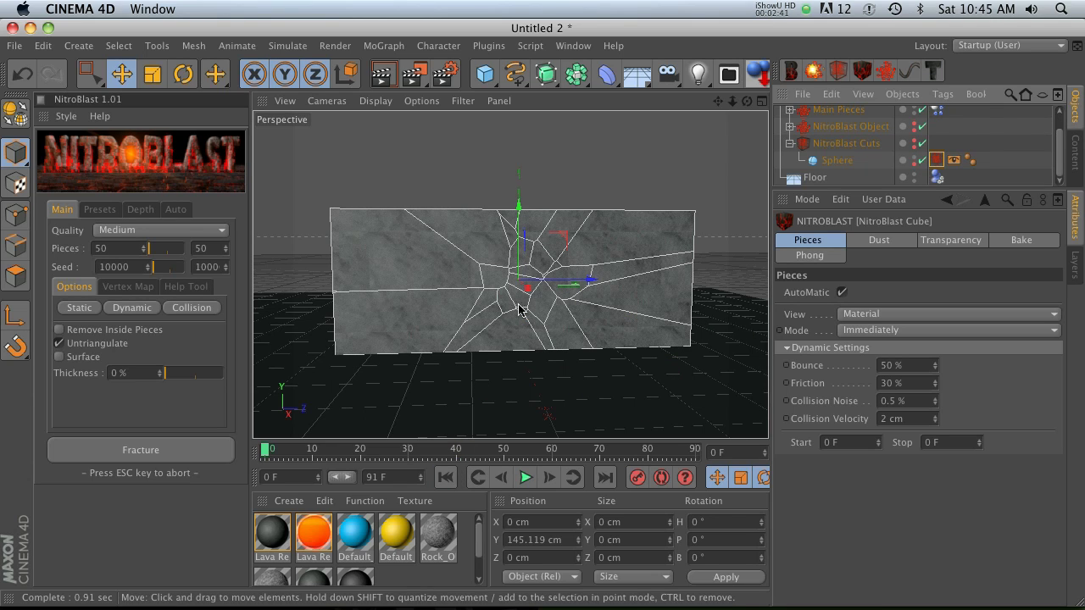
# Duplicate the cutting sphere, enlarge Sphere.1, and scale the inner Sphere to 180 cm
pyautogui.moveTo(837, 161); pyautogui.dragTo(831, 174)
pyautogui.press('t')
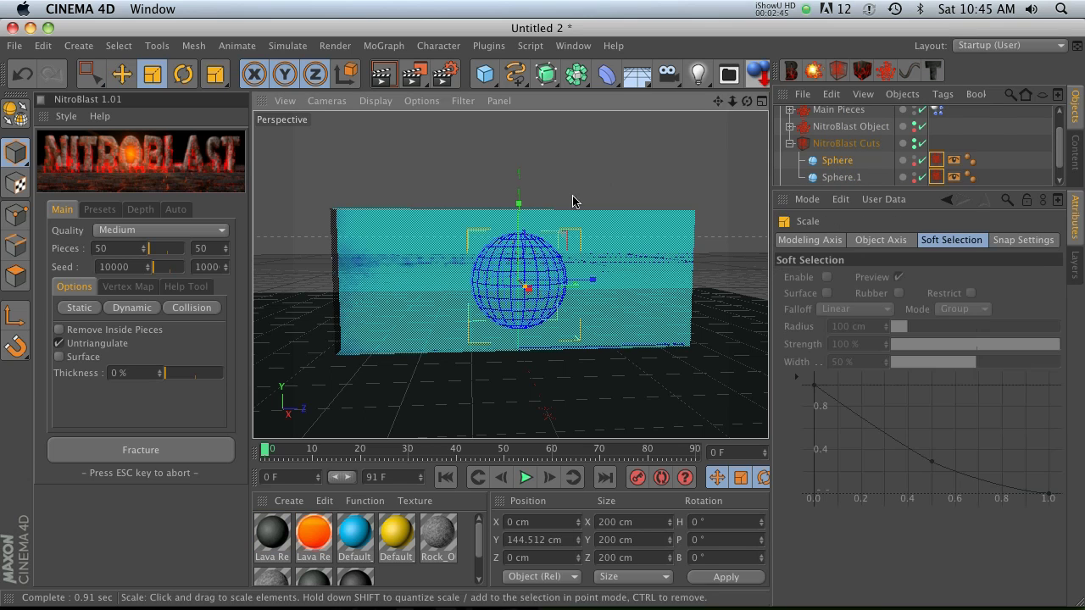
pyautogui.moveTo(619, 236); pyautogui.dragTo(741, 162)
pyautogui.click(836, 160)
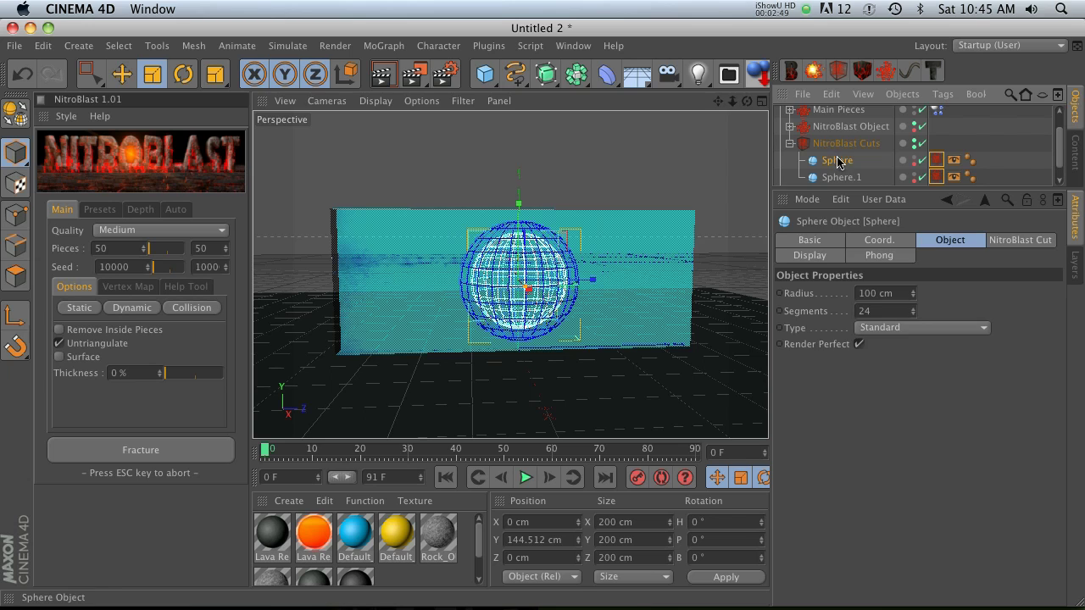
pyautogui.moveTo(637, 185); pyautogui.dragTo(601, 203)
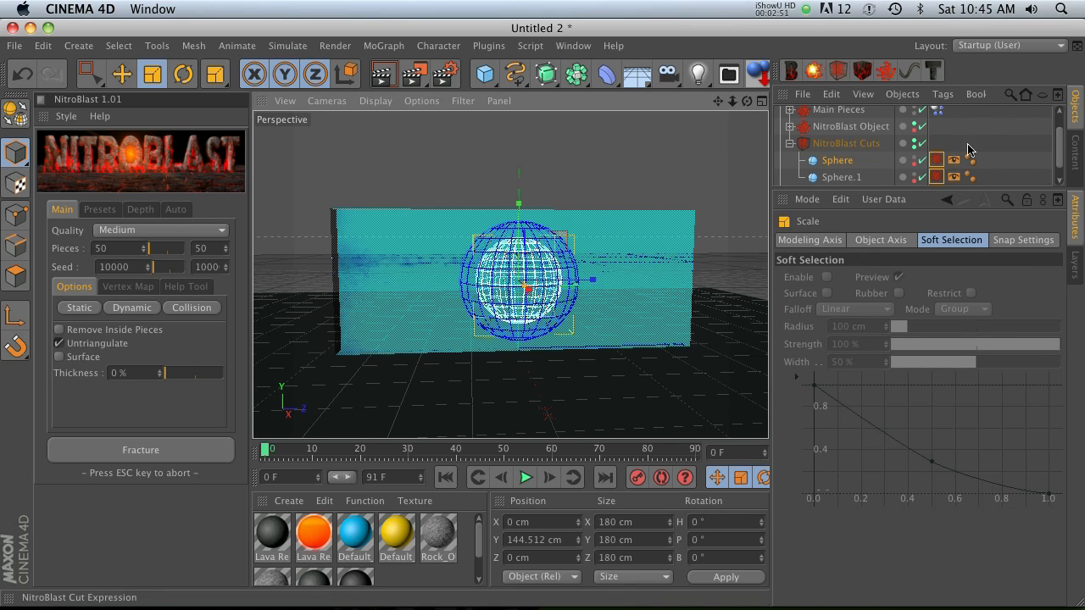
# Set the inner Sphere's cut Num to 186 and turn off Keep Pieces for Sphere.1
pyautogui.click(937, 161)
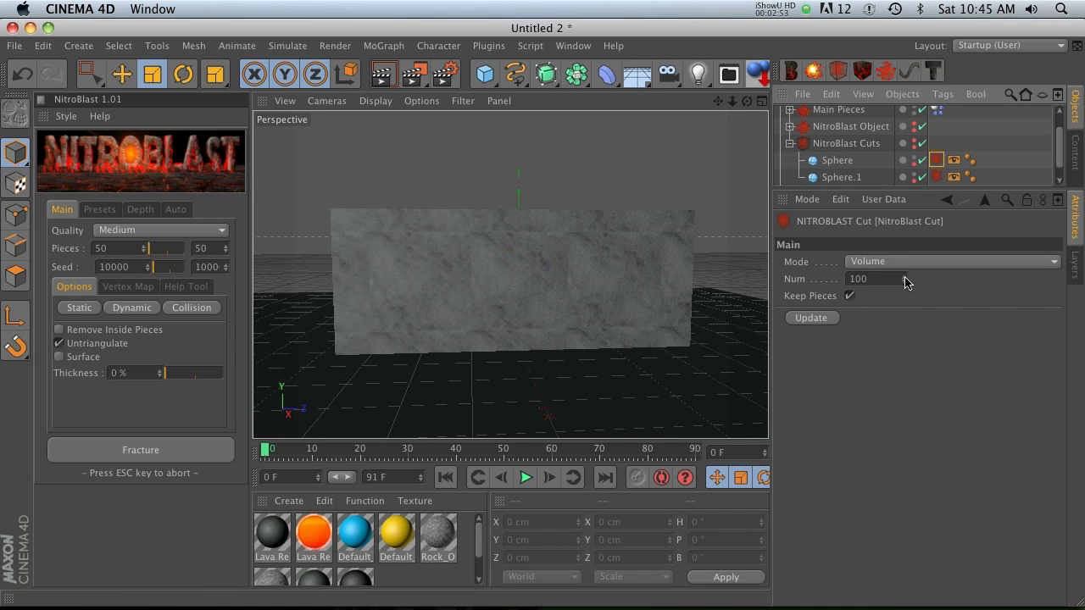
pyautogui.moveTo(905, 278); pyautogui.dragTo(905, 276)
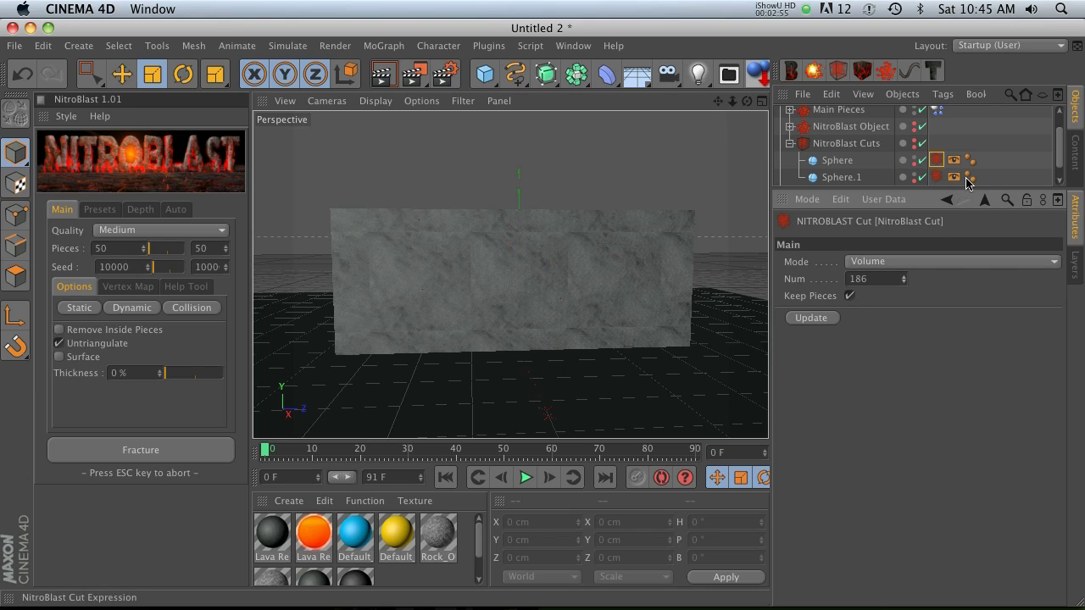
pyautogui.click(936, 177)
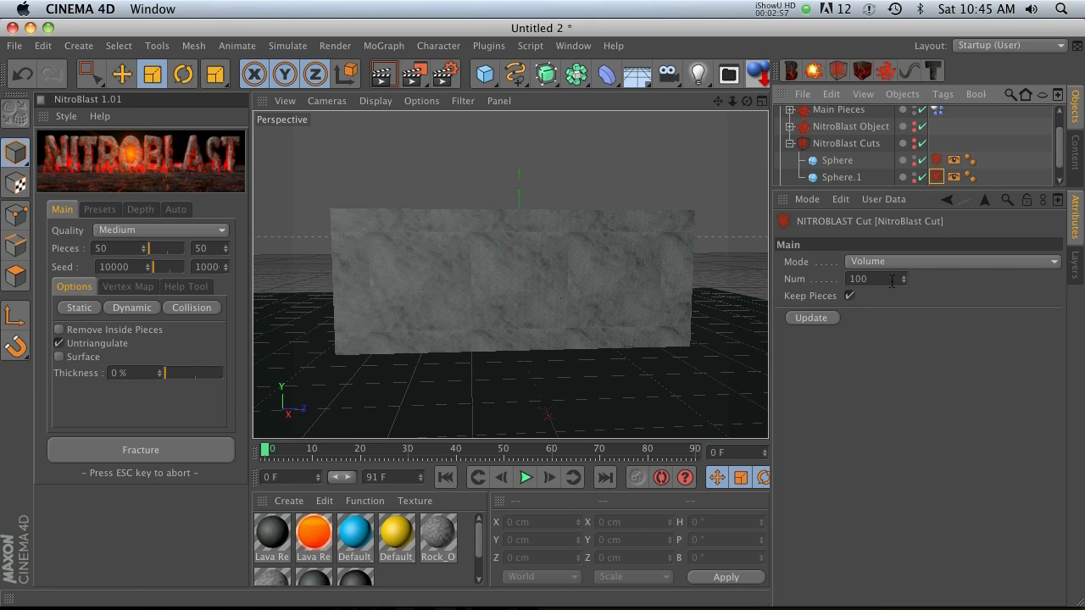
pyautogui.click(850, 297)
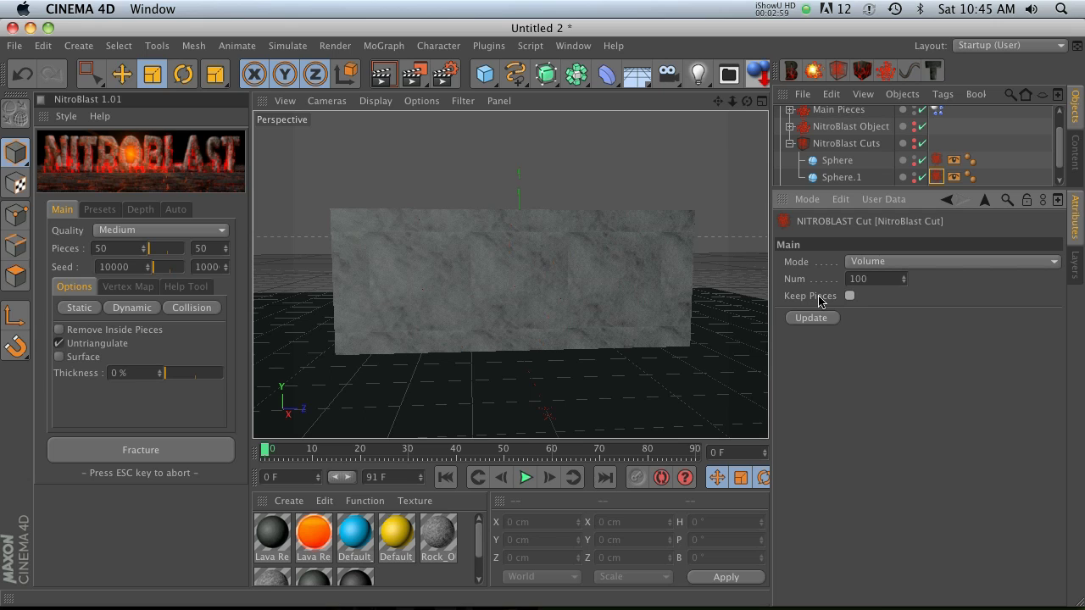
# Fracture NitroBlast Cube with both cutting spheres and play the simulation to frame 48
pyautogui.click(141, 450)
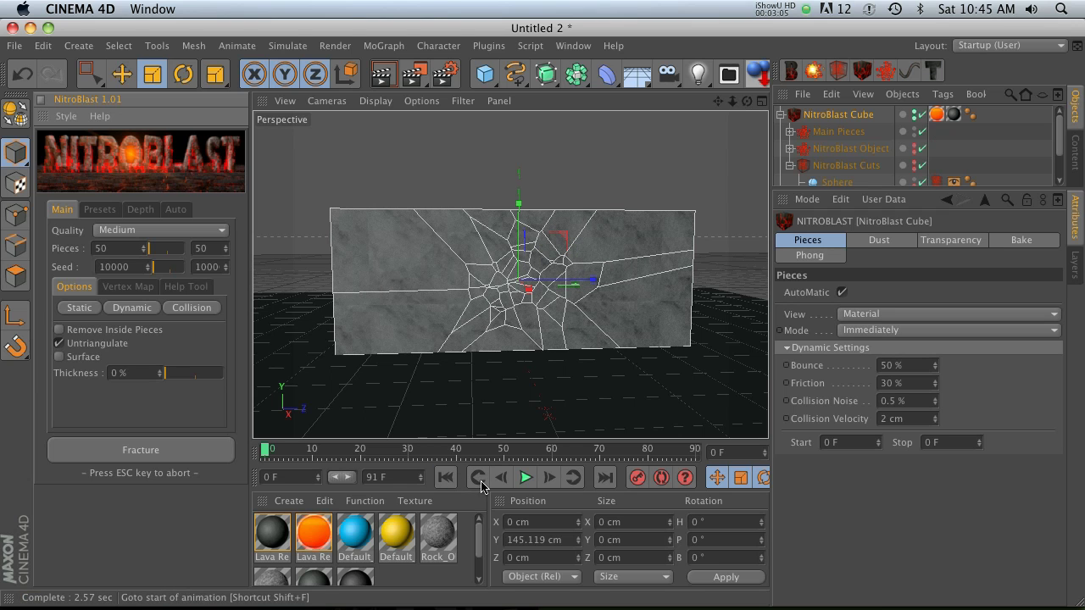
pyautogui.click(525, 478)
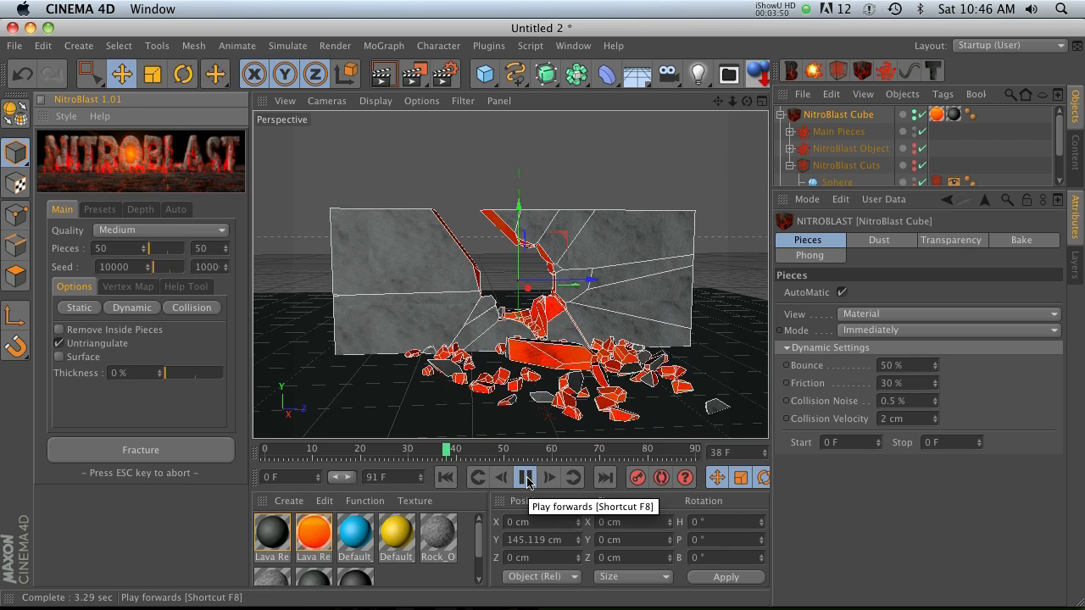
pyautogui.click(527, 478)
# Open the NitroBlast Cut settings of Sphere and Sphere.1 together
pyautogui.click(995, 167)
pyautogui.scroll(-2, 993, 166)
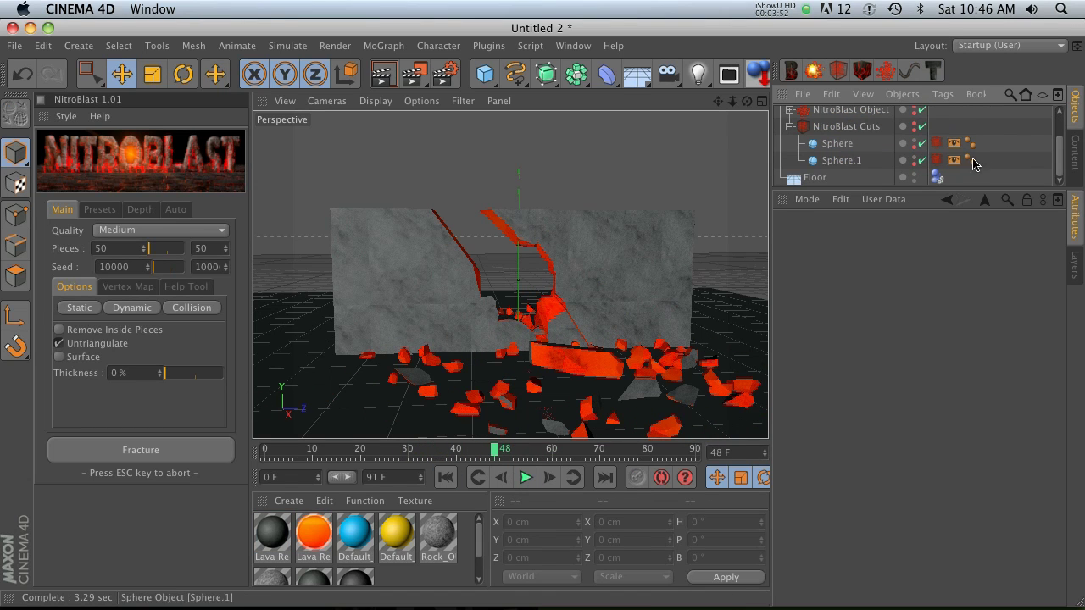
pyautogui.click(937, 143)
pyautogui.keyDown('shift'); pyautogui.click(938, 161); pyautogui.keyUp('shift')
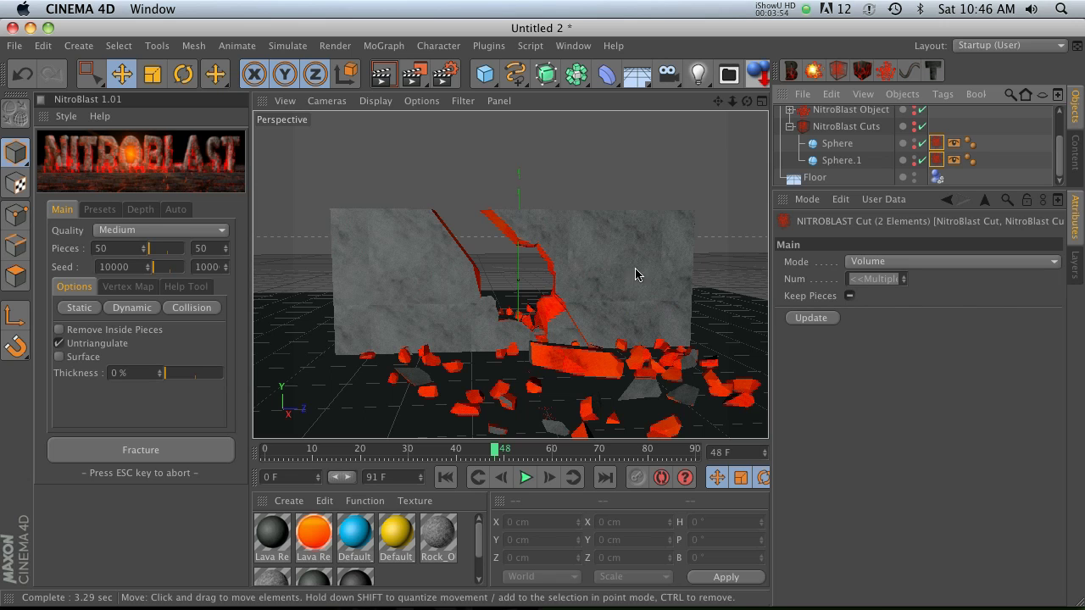
# Scale both cutting spheres down, Sphere to about 123 cm, and enlarge Sphere.1 to about 213 cm
pyautogui.click(828, 130)
pyautogui.click(828, 144)
pyautogui.keyDown('shift'); pyautogui.click(837, 163); pyautogui.keyUp('shift')
pyautogui.press('t')
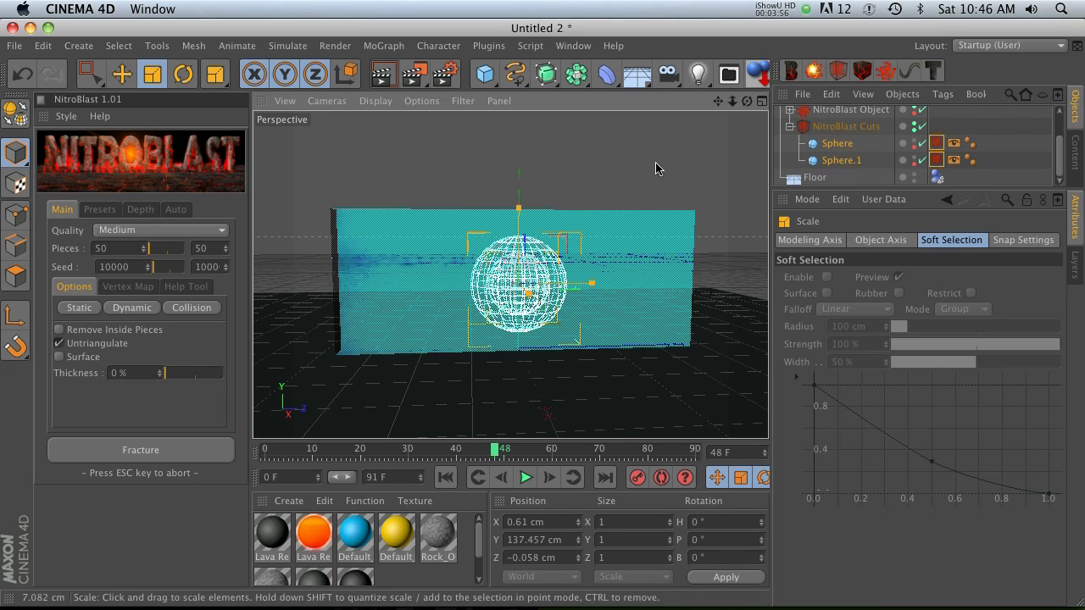
pyautogui.click(627, 178)
pyautogui.click(839, 146)
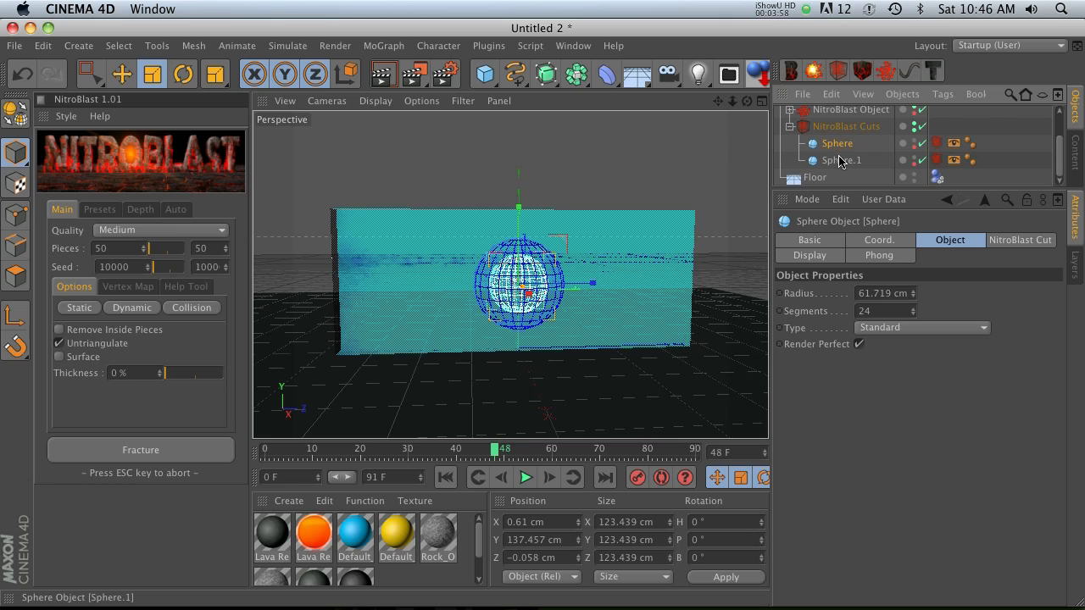
pyautogui.click(840, 161)
pyautogui.moveTo(722, 126); pyautogui.dragTo(759, 116)
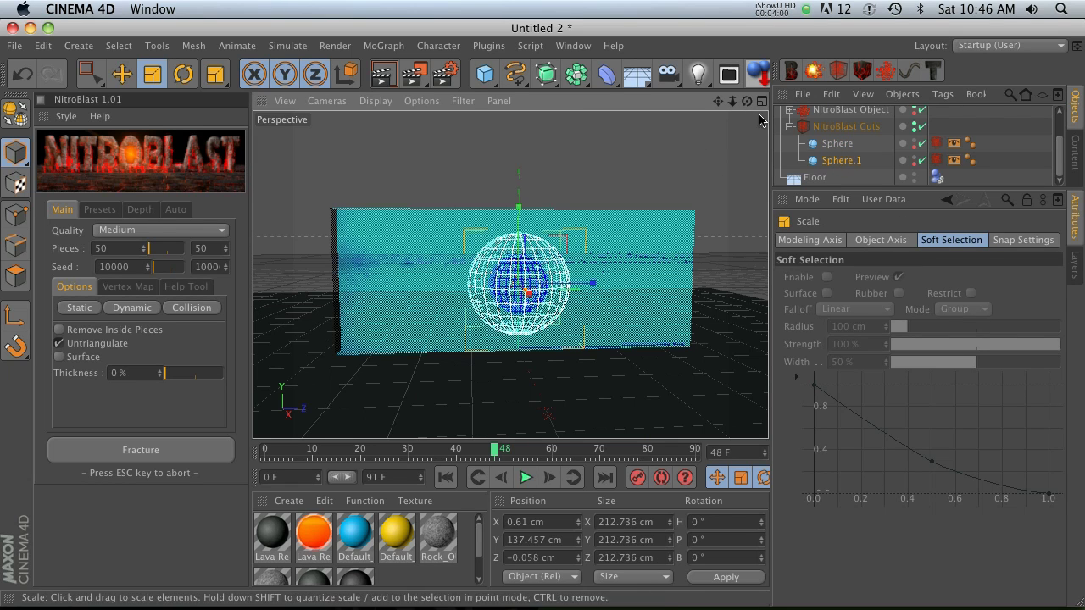
# Review each sphere's cut settings and fracture NitroBlast Cube again with the resized spheres
pyautogui.click(837, 143)
pyautogui.click(937, 143)
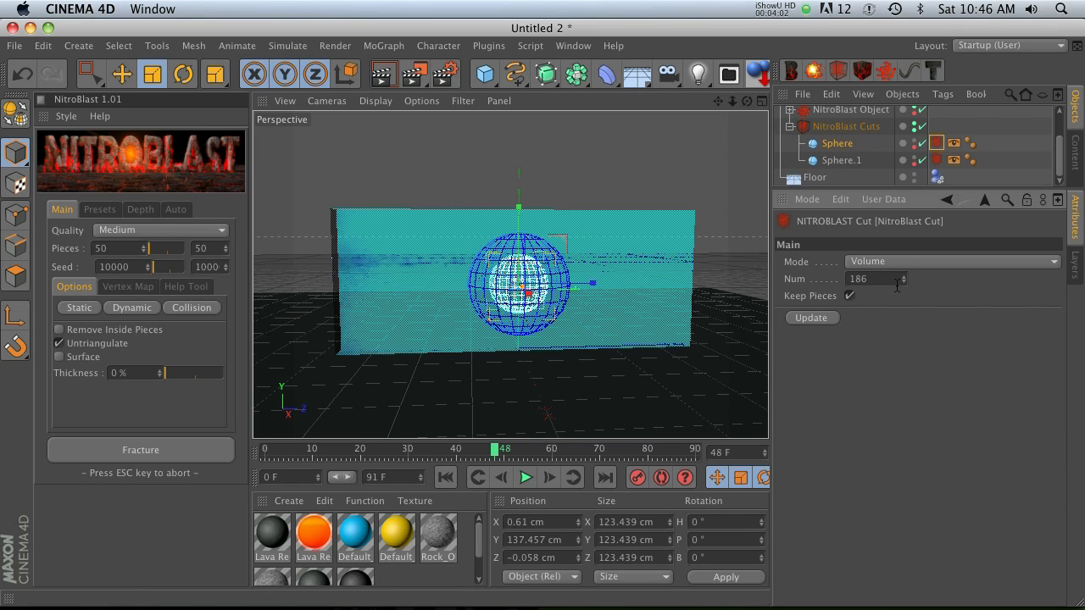
pyautogui.click(936, 160)
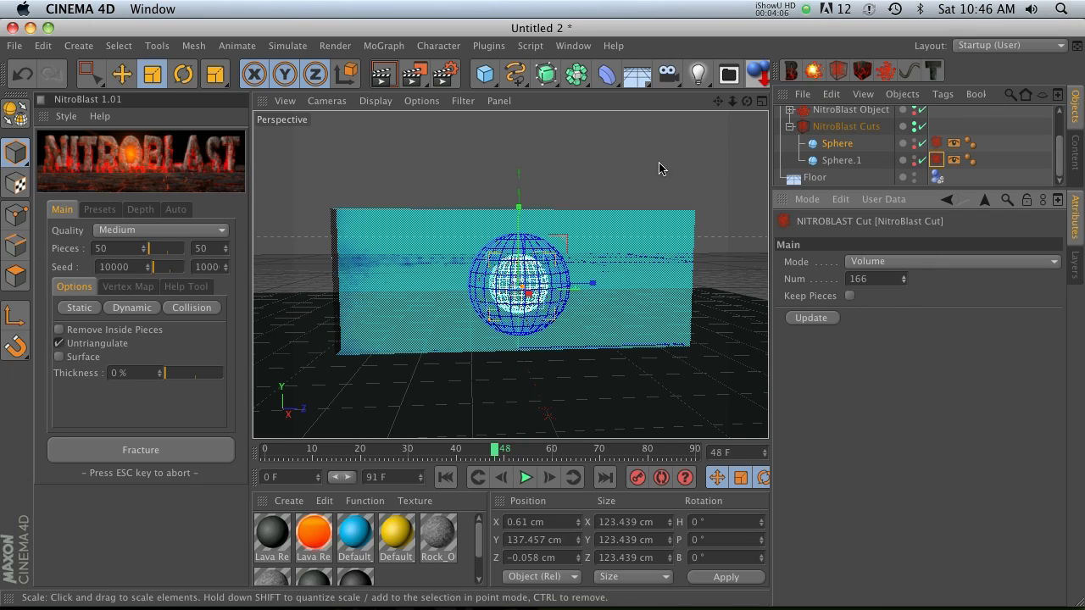
pyautogui.scroll(3, 850, 108)
pyautogui.click(839, 114)
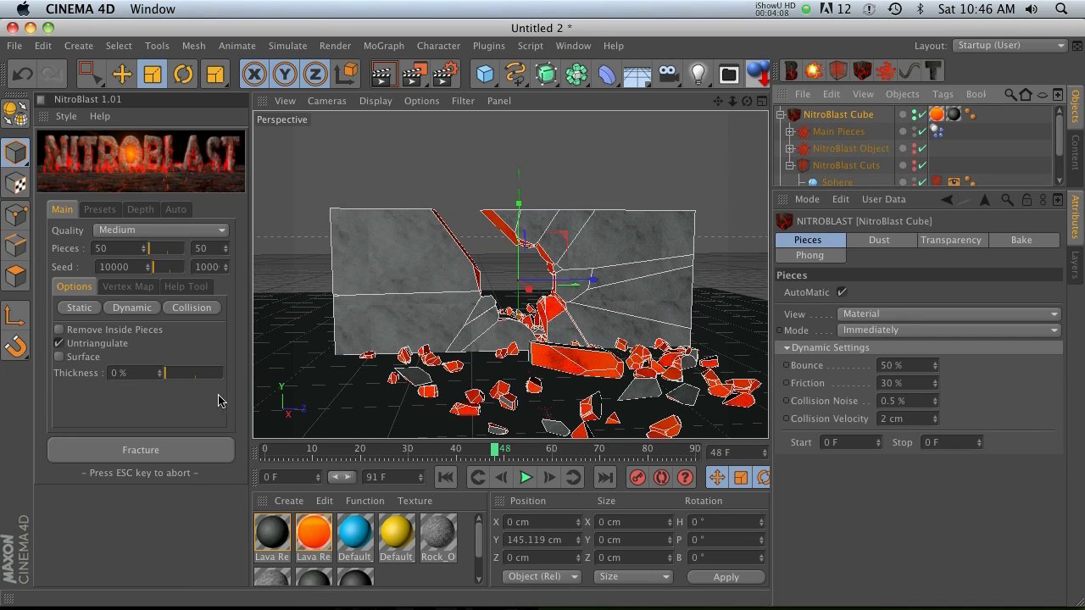
pyautogui.click(193, 443)
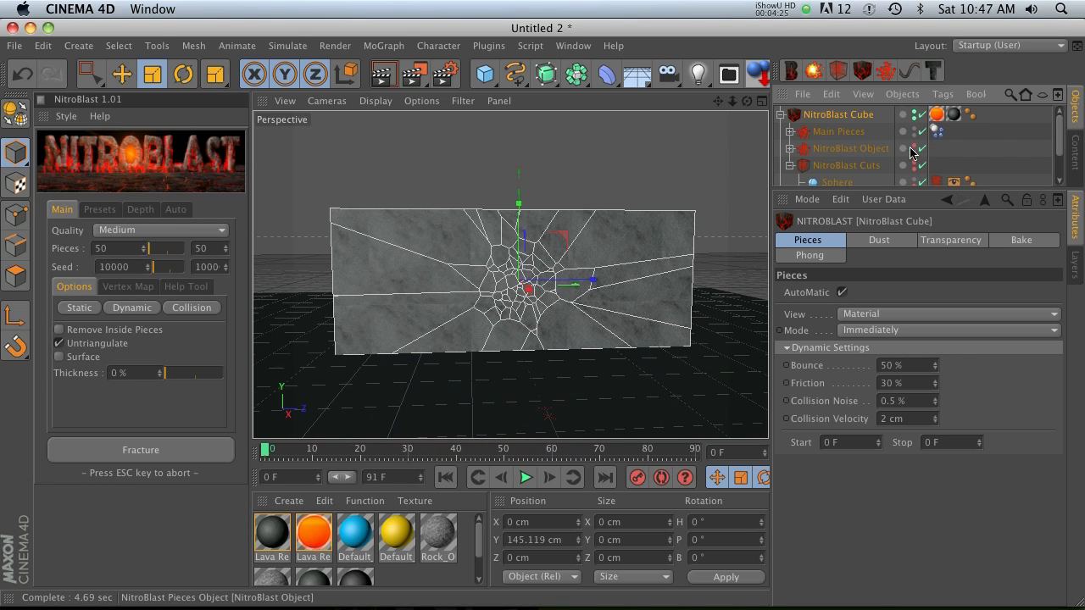
# Delete the inner Sphere, NitroBlast Cuts and the whole NitroBlast Cube, keeping only the floor
pyautogui.scroll(-2, 911, 152)
pyautogui.click(838, 143)
pyautogui.press('Delete')
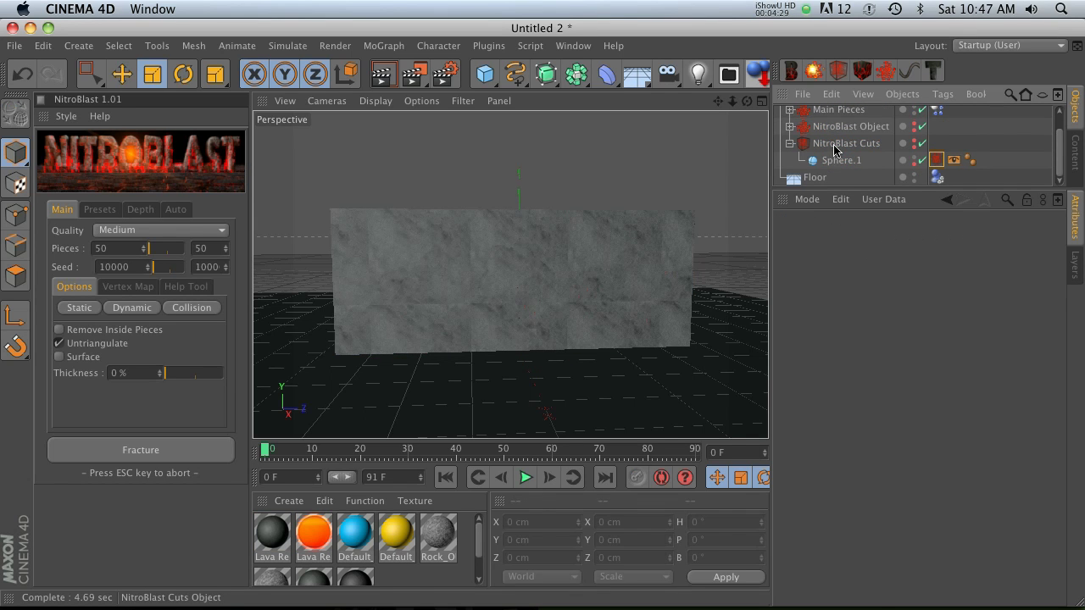
pyautogui.click(835, 146)
pyautogui.press('Delete')
pyautogui.click(561, 254)
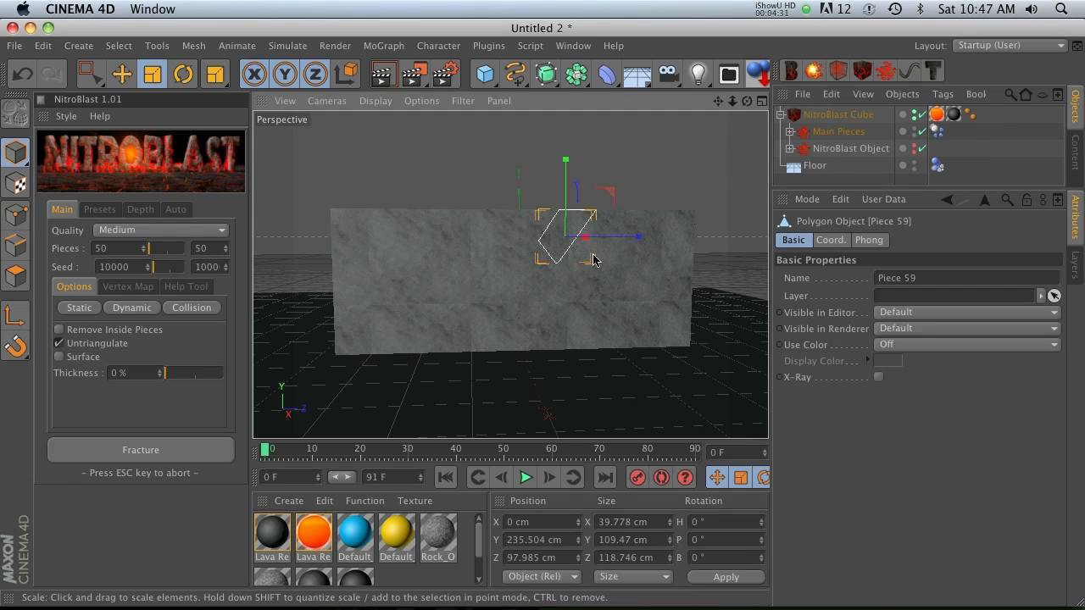
pyautogui.click(828, 112)
pyautogui.press('Delete')
# Add a cube, flatten it to about 33 cm high, and raise it to about Y 48.5 cm
pyautogui.click(484, 75)
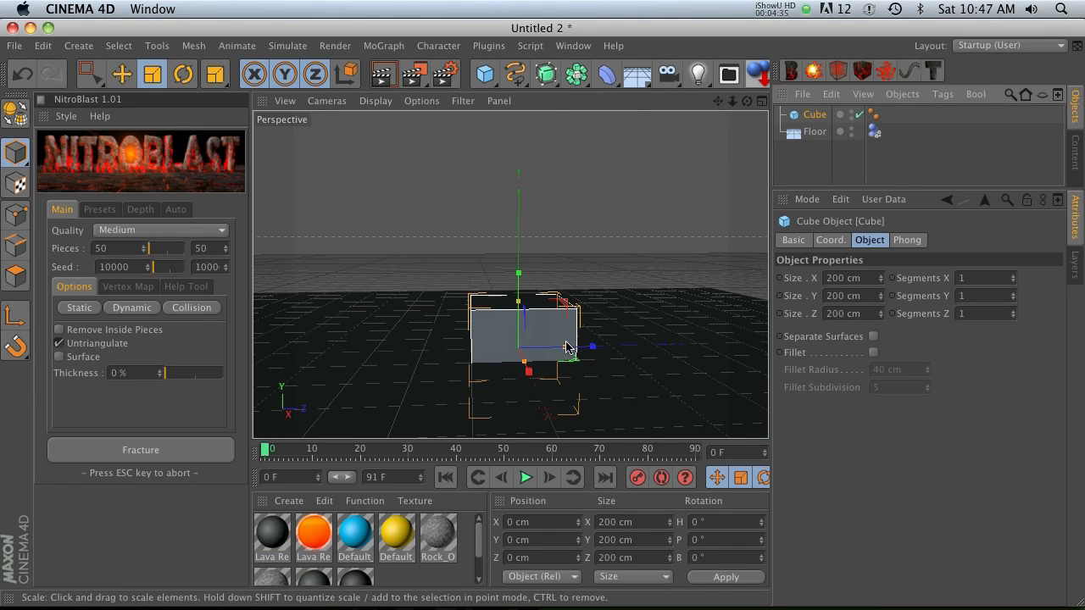
pyautogui.moveTo(524, 307); pyautogui.dragTo(518, 339)
pyautogui.press('e')
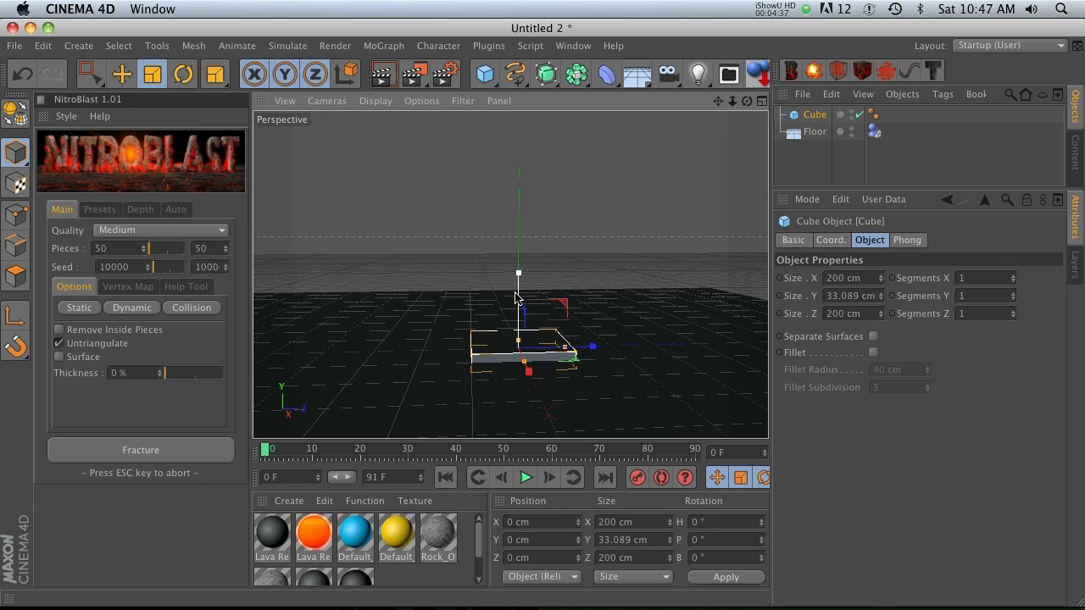
pyautogui.moveTo(519, 296); pyautogui.dragTo(519, 273)
# Stretch the flat cube into a large slab about 1447 cm in X and 1200 cm in Z
pyautogui.moveTo(580, 325); pyautogui.dragTo(534, 192)
pyautogui.press('super+z')
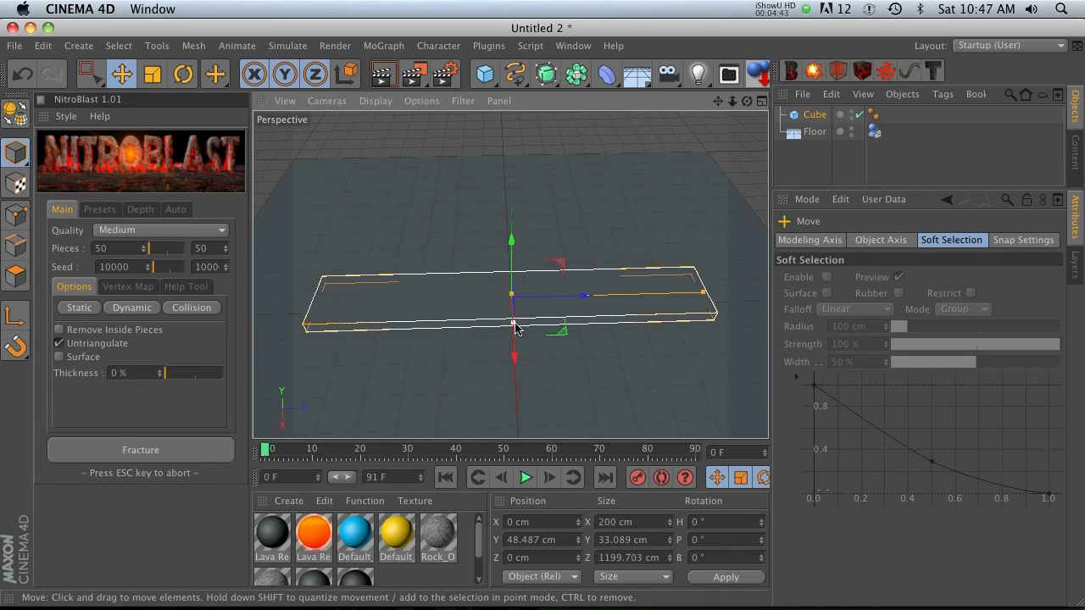
pyautogui.moveTo(515, 324)
pyautogui.mouseDown()
pyautogui.moveTo(542, 318)
pyautogui.moveTo(514, 317)
pyautogui.mouseUp()
pyautogui.scroll(-3, 501, 280)
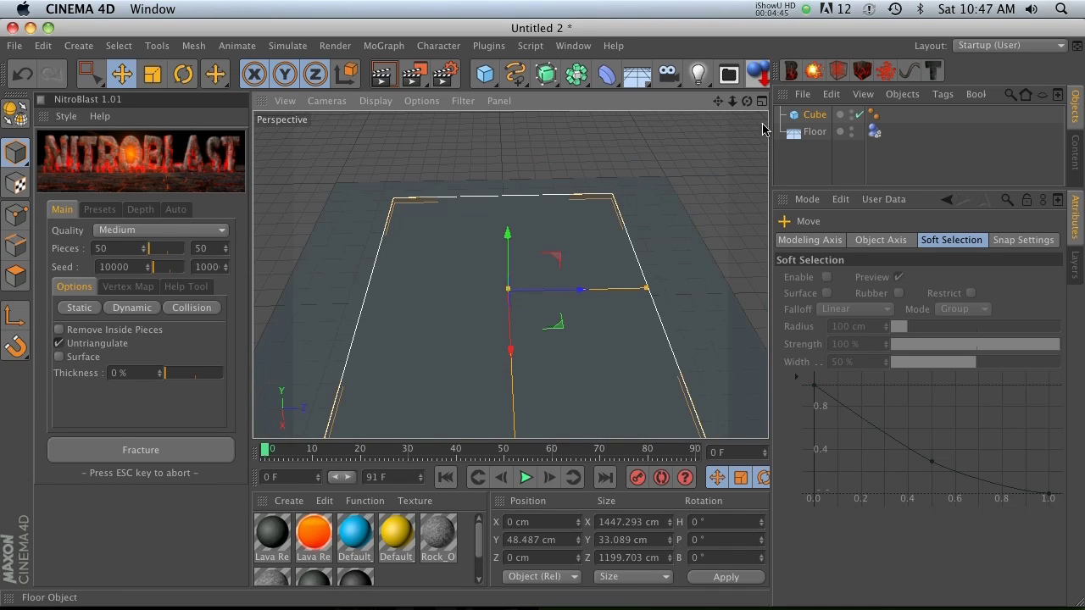
pyautogui.moveTo(718, 101); pyautogui.dragTo(538, 261)
pyautogui.scroll(-2, 441, 272)
pyautogui.keyDown('alt'); pyautogui.moveTo(459, 250); pyautogui.dragTo(466, 189); pyautogui.keyUp('alt')
pyautogui.moveTo(717, 101); pyautogui.dragTo(520, 343)
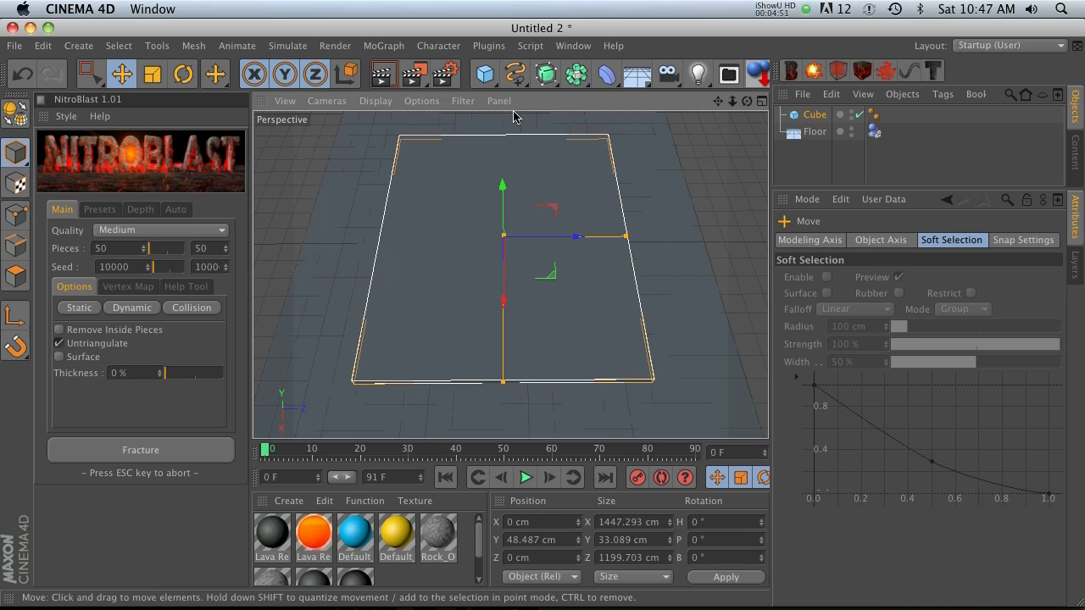
# Draw an open zigzag linear spline of five points across the slab in the Top view, extending past its far edge
pyautogui.scroll(2, 515, 245)
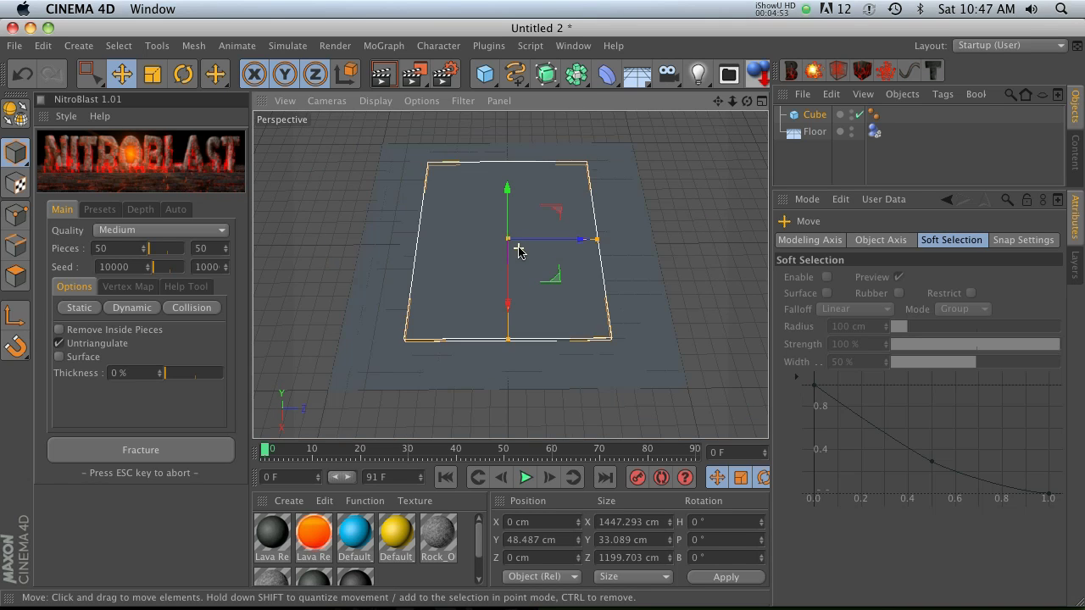
pyautogui.keyDown('alt'); pyautogui.moveTo(518, 240); pyautogui.dragTo(516, 332); pyautogui.keyUp('alt')
pyautogui.click(514, 74)
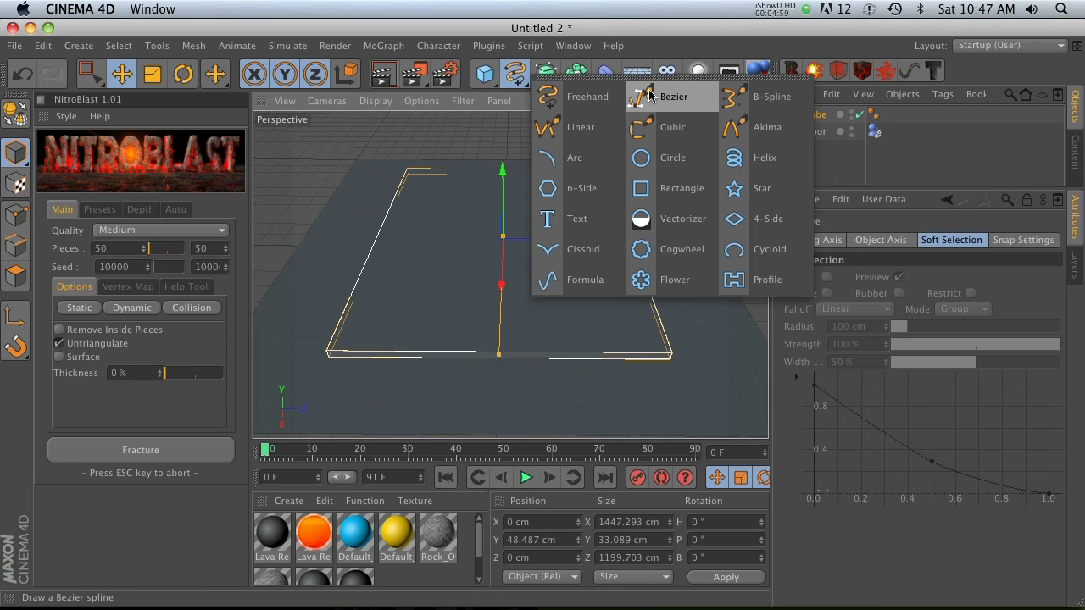
pyautogui.click(731, 99)
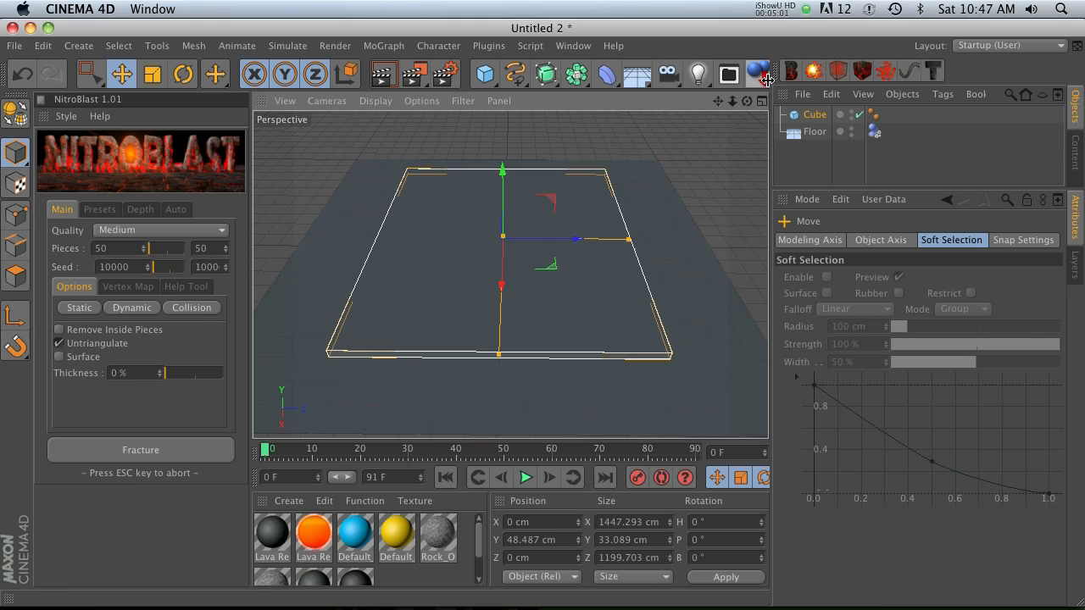
pyautogui.click(761, 101)
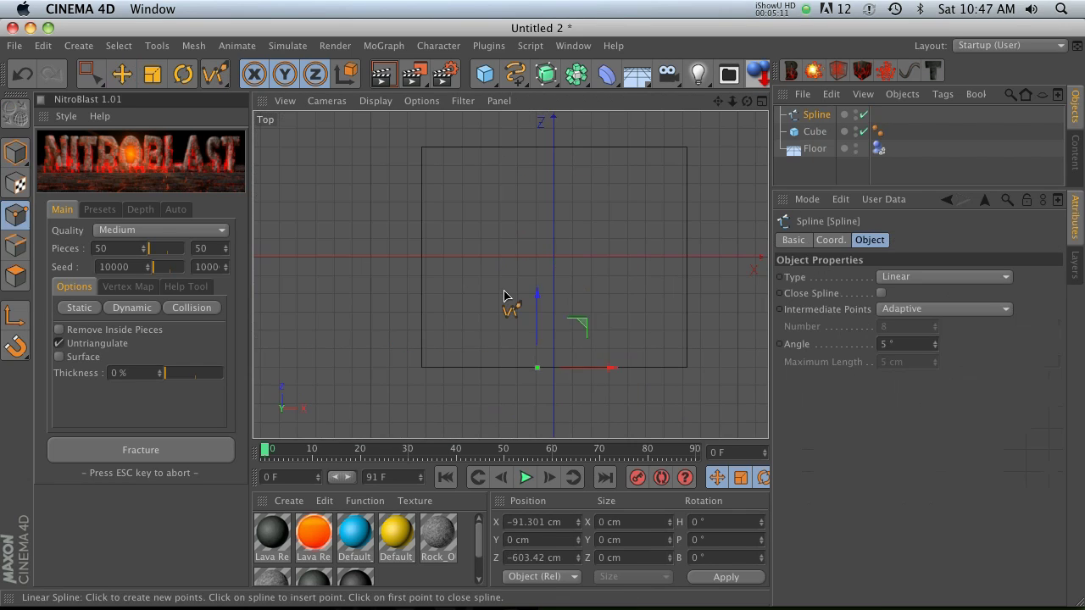
pyautogui.click(505, 290)
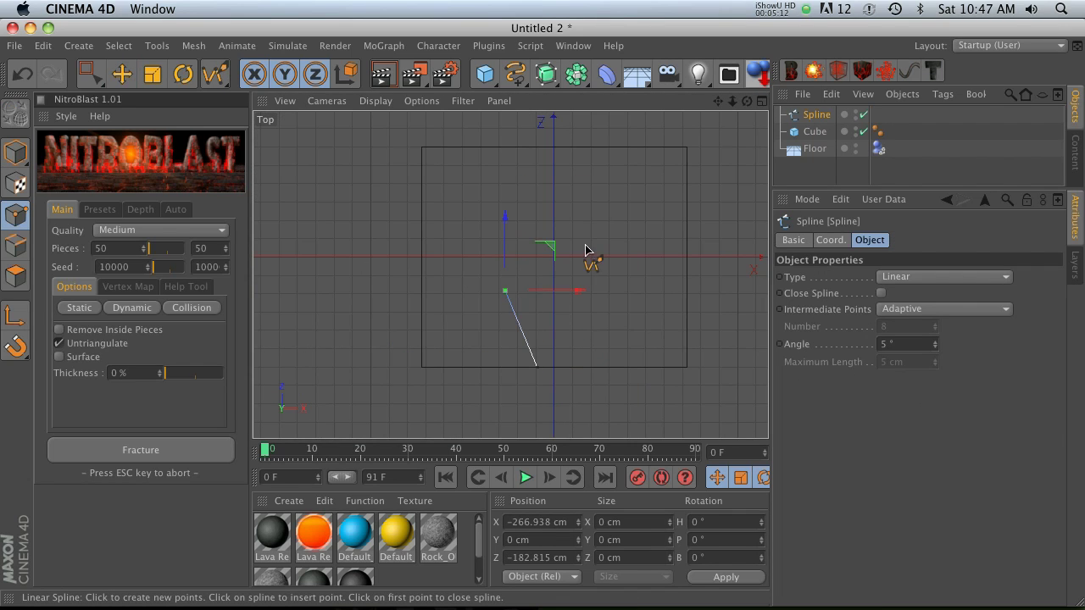
pyautogui.click(559, 221)
pyautogui.click(537, 160)
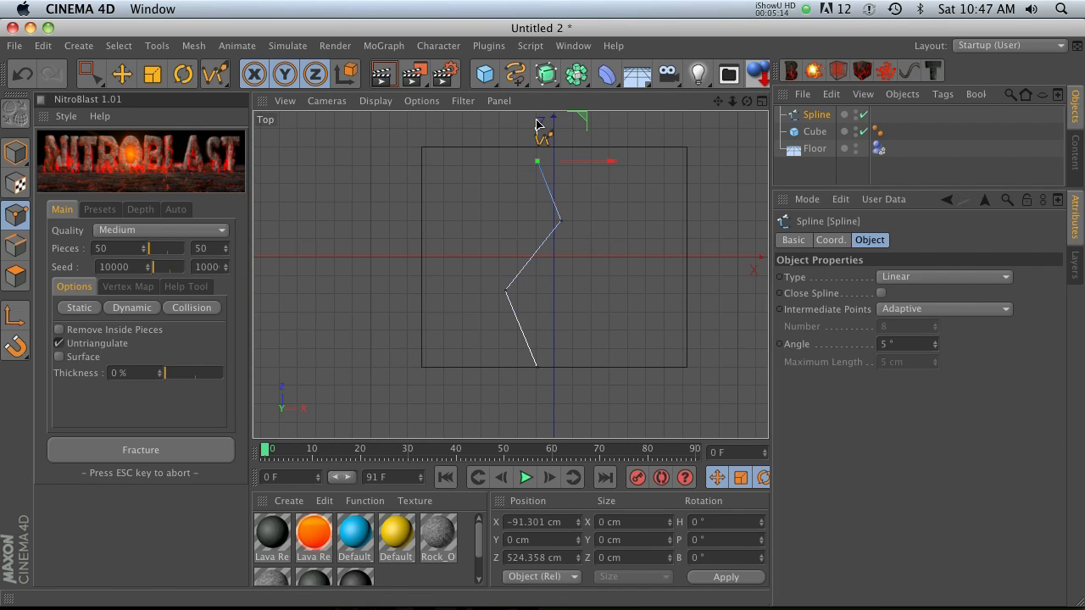
pyautogui.click(528, 118)
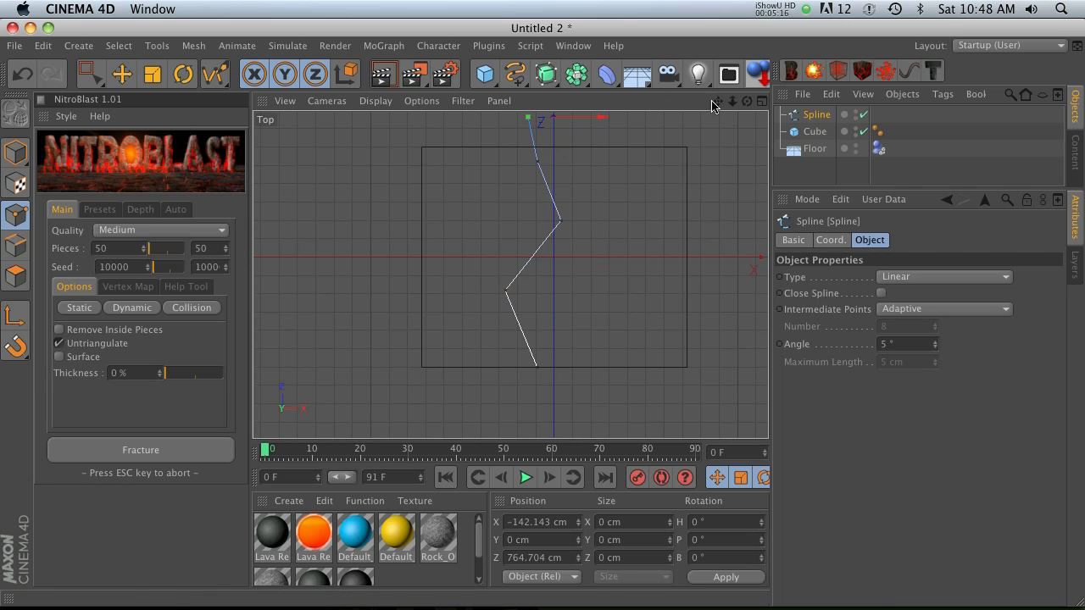
# Nest the zigzag spline inside an Extrude NURBS in the Perspective view and set its movement to 71 cm along X only
pyautogui.click(757, 103)
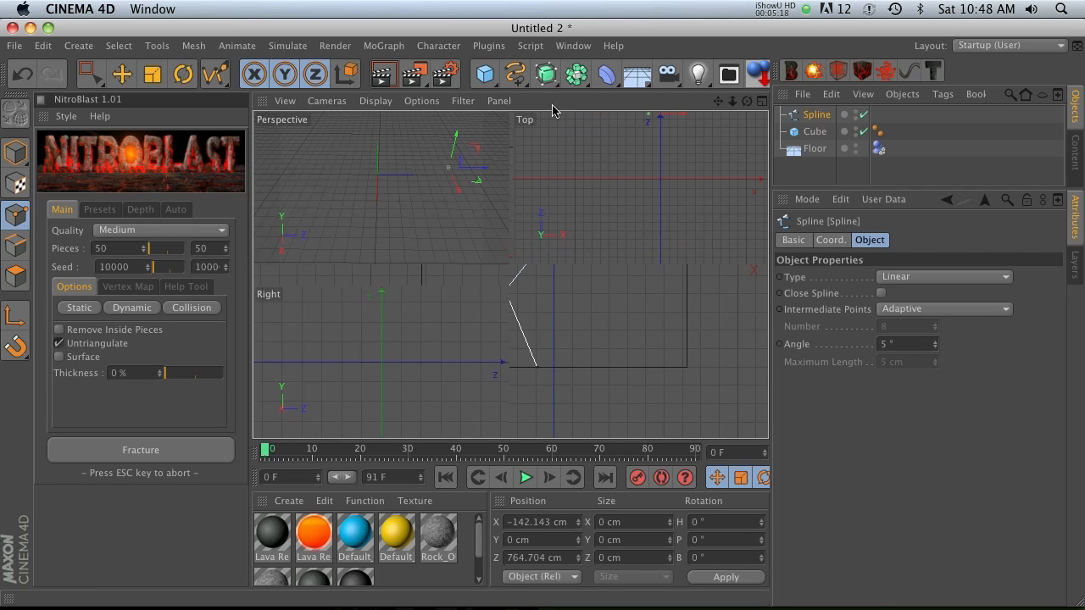
pyautogui.click(509, 101)
pyautogui.keyDown('alt'); pyautogui.moveTo(591, 266); pyautogui.dragTo(545, 416); pyautogui.keyUp('alt')
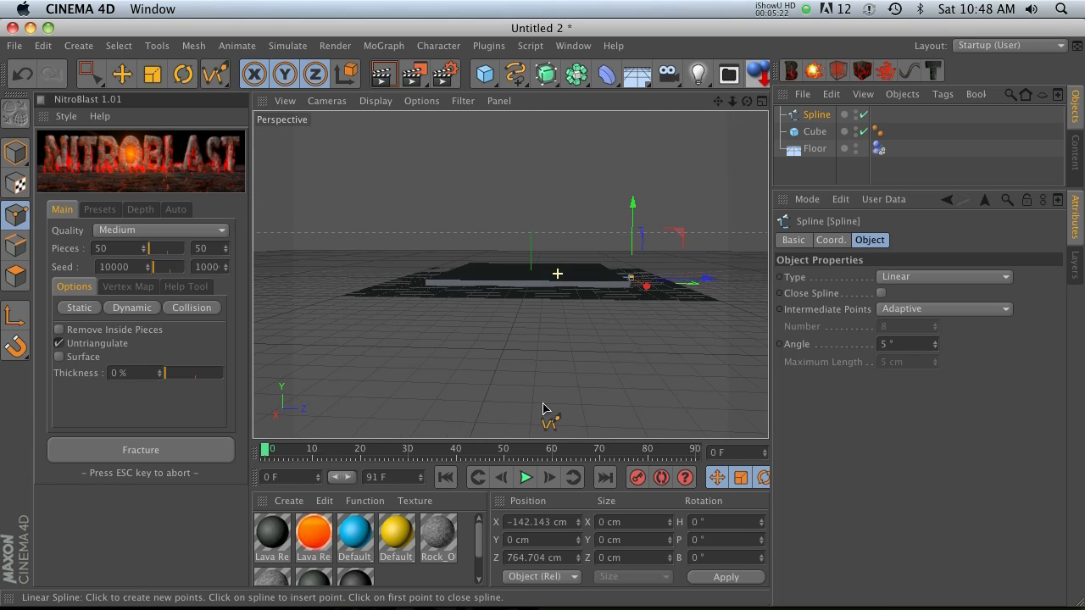
pyautogui.moveTo(549, 74); pyautogui.dragTo(725, 92)
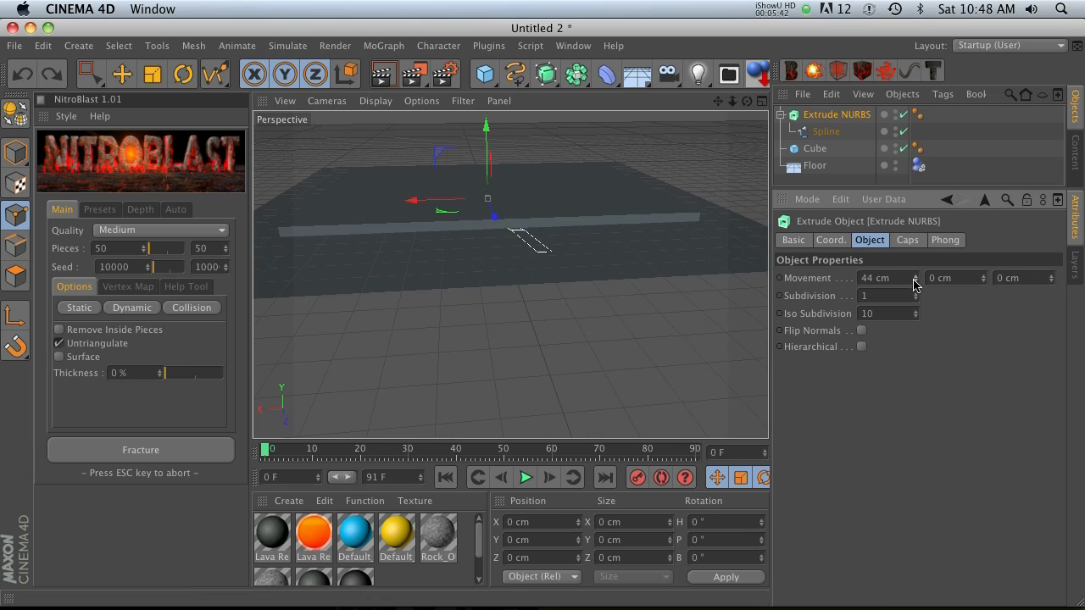
# Raise the extruded spline slightly along Y so it passes through the slab's thickness
pyautogui.press('e')
pyautogui.moveTo(484, 126)
pyautogui.mouseDown()
pyautogui.moveTo(485, 111)
pyautogui.moveTo(485, 127)
pyautogui.mouseUp()
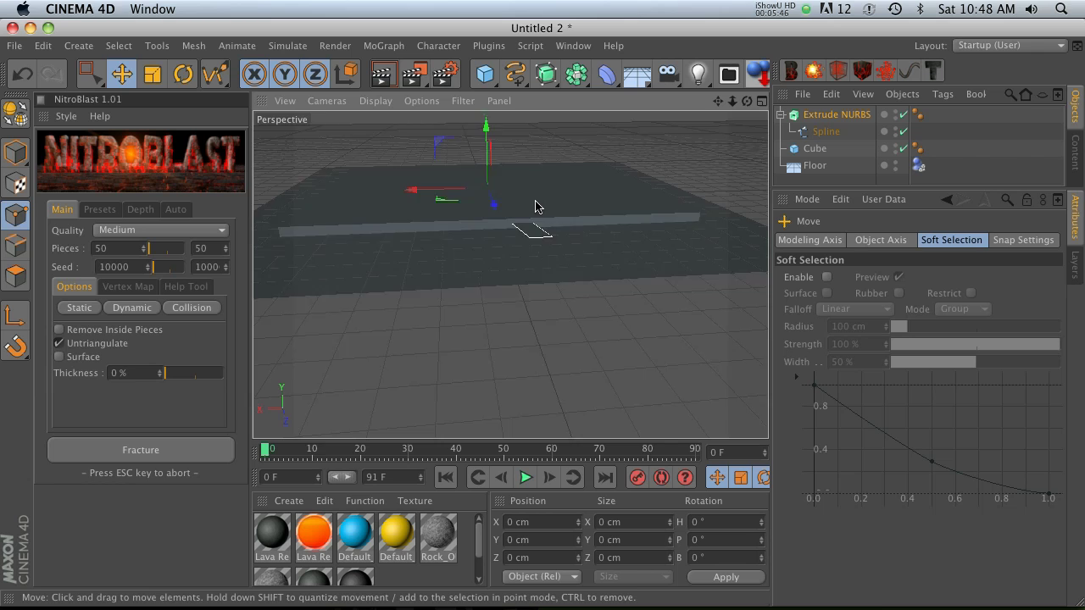
pyautogui.scroll(4, 535, 207)
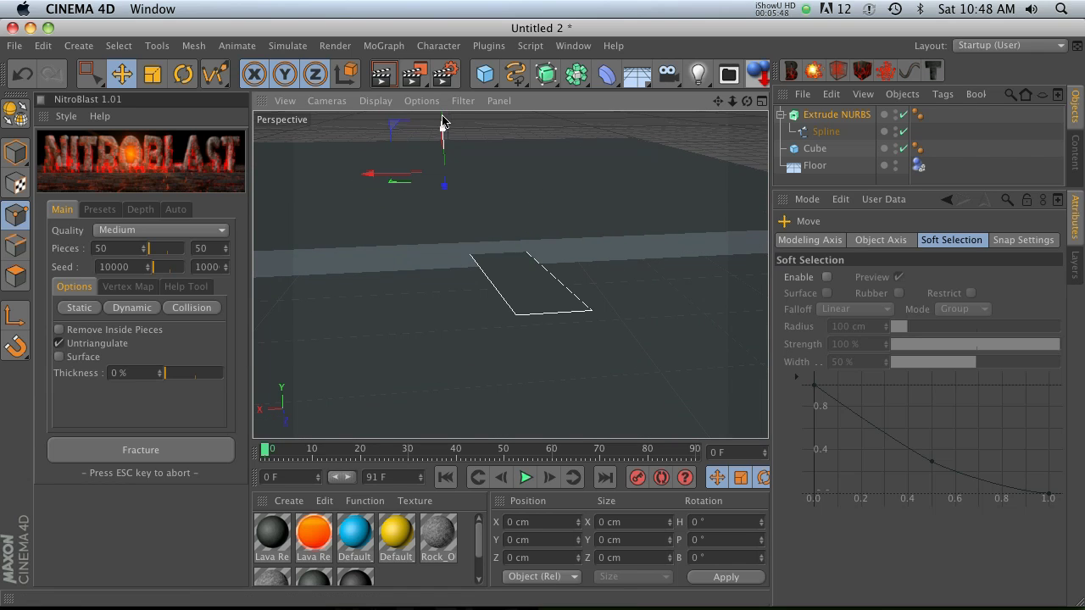
pyautogui.moveTo(444, 121)
pyautogui.mouseDown()
pyautogui.moveTo(445, 136)
pyautogui.moveTo(446, 108)
pyautogui.moveTo(447, 120)
pyautogui.mouseUp()
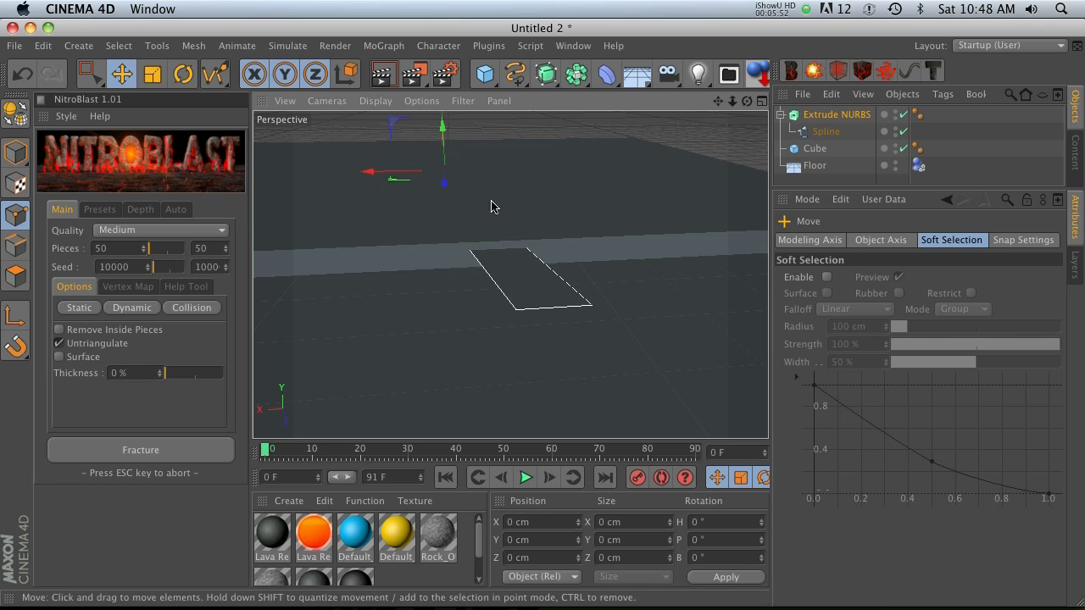
# Fracture the slab Cube into 75 pieces with NitroBlast
pyautogui.keyDown('alt'); pyautogui.moveTo(492, 206); pyautogui.dragTo(440, 272); pyautogui.keyUp('alt')
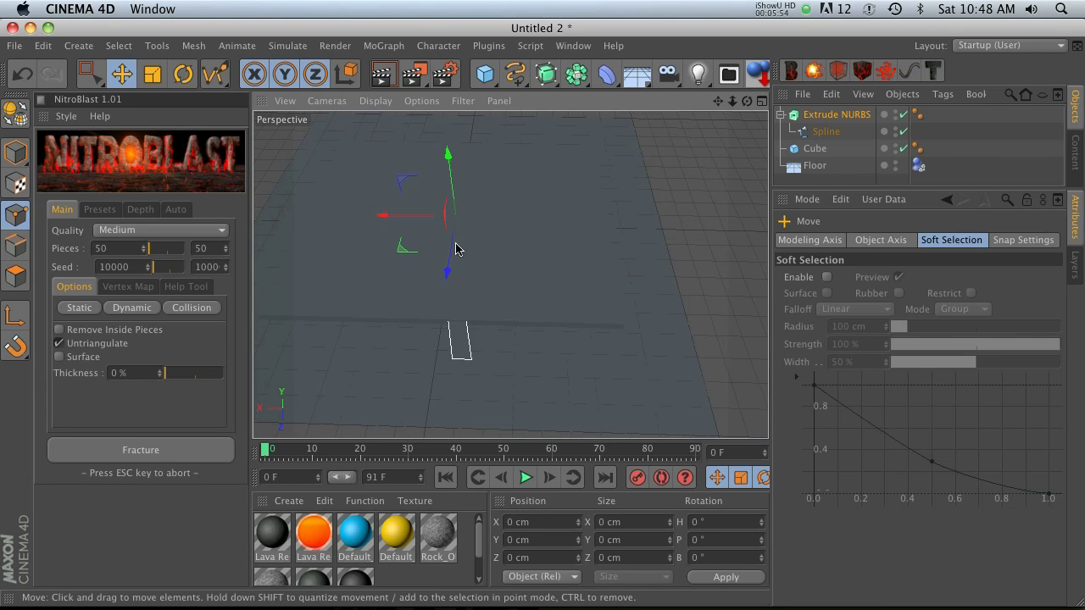
pyautogui.click(816, 148)
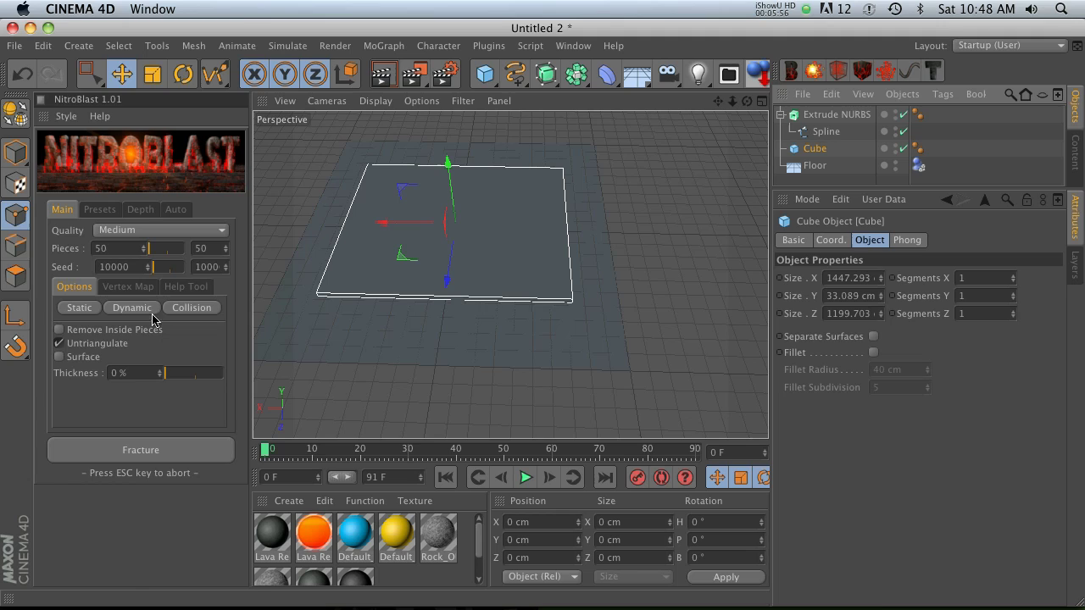
pyautogui.doubleClick(110, 248)
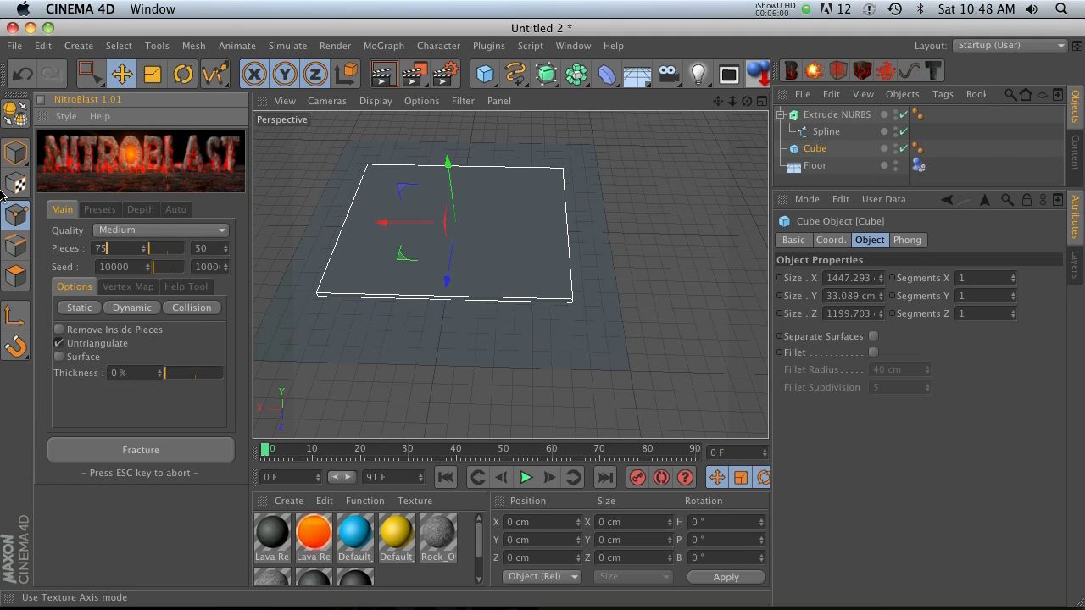
pyautogui.write('75')
pyautogui.click(140, 449)
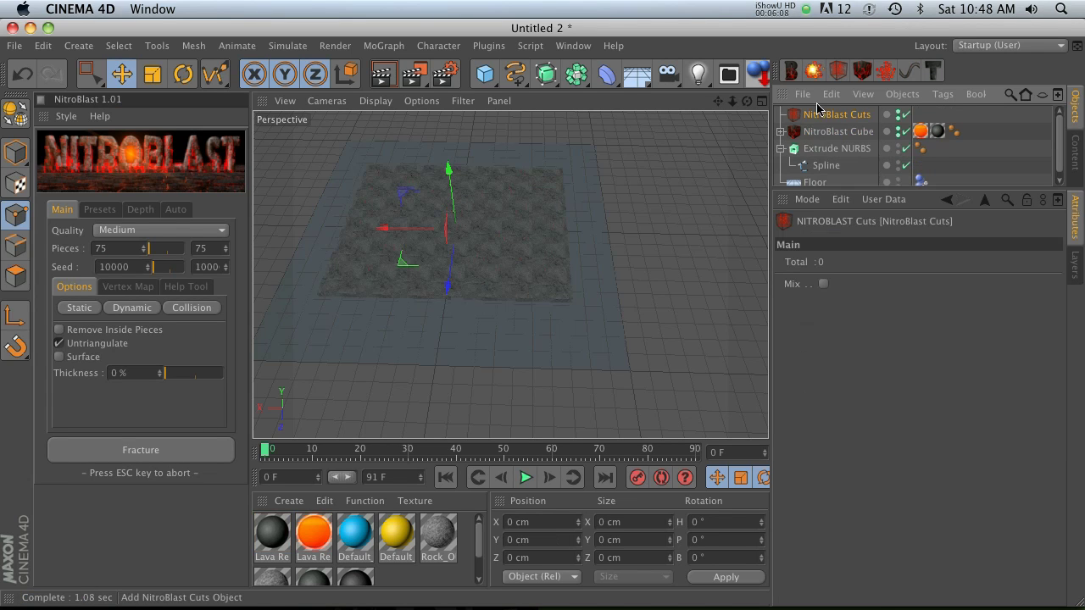
# Nest the NitroBlast Cuts object under NitroBlast Cube and place the Extrude NURBS inside it as the cutter
pyautogui.click(780, 133)
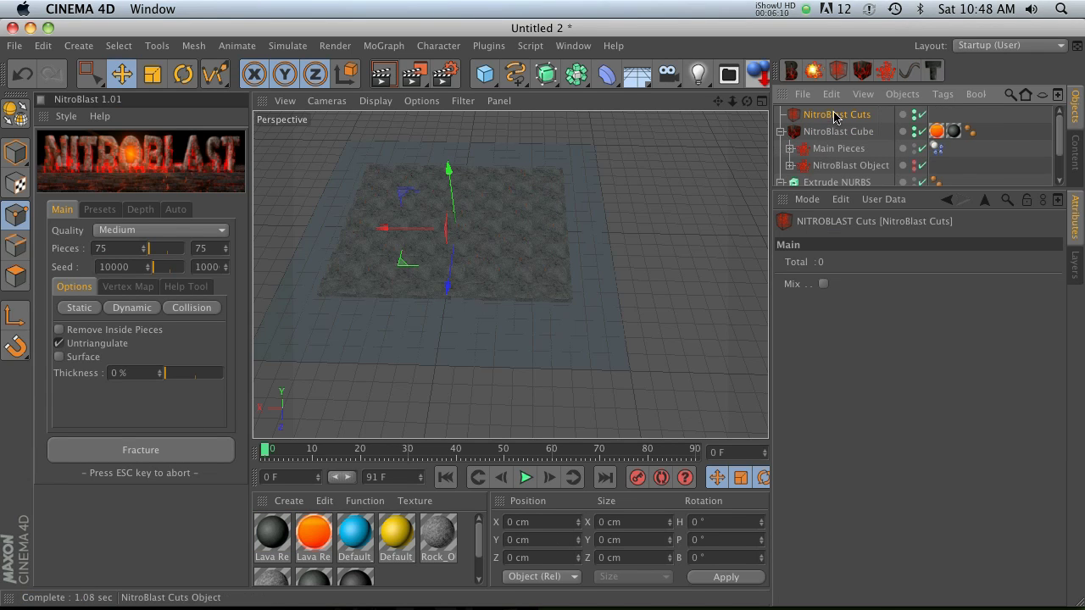
pyautogui.moveTo(847, 122); pyautogui.dragTo(828, 172)
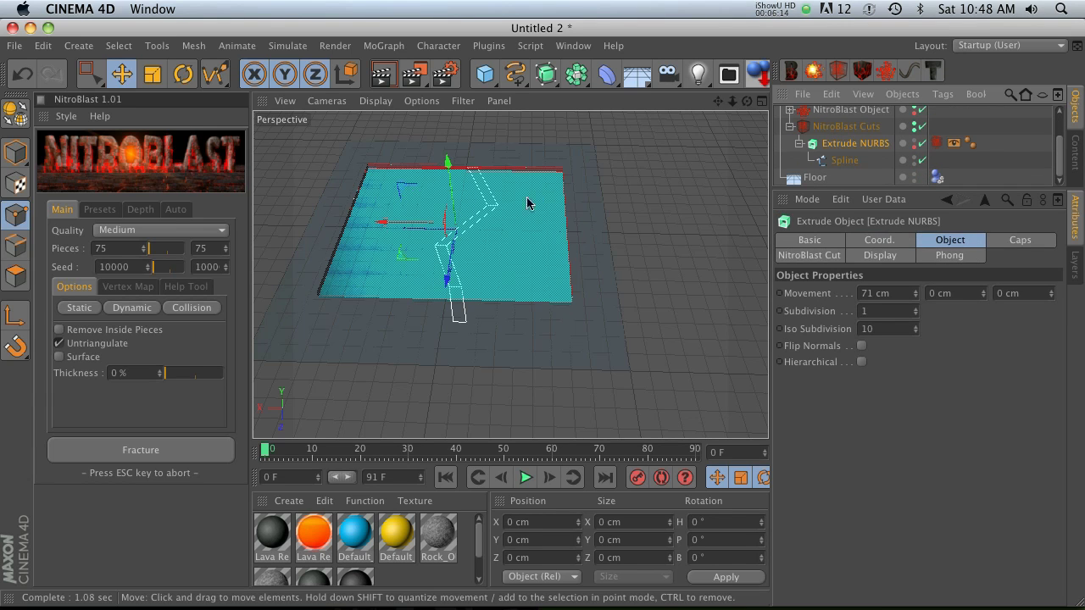
pyautogui.keyDown('alt'); pyautogui.moveTo(528, 206); pyautogui.dragTo(763, 150); pyautogui.keyUp('alt')
pyautogui.moveTo(717, 103); pyautogui.dragTo(746, 158)
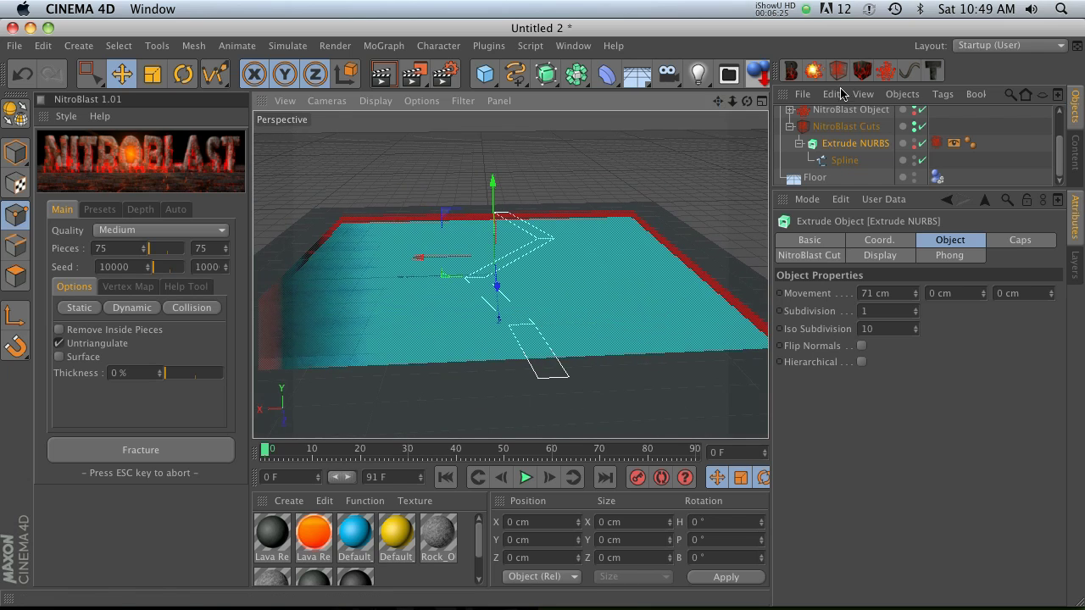
# Set the Num value of the Extrude NURBS's NitroBlast Cut to 168 and fracture NitroBlast Cube again
pyautogui.scroll(2, 846, 136)
pyautogui.click(839, 116)
pyautogui.scroll(-2, 848, 135)
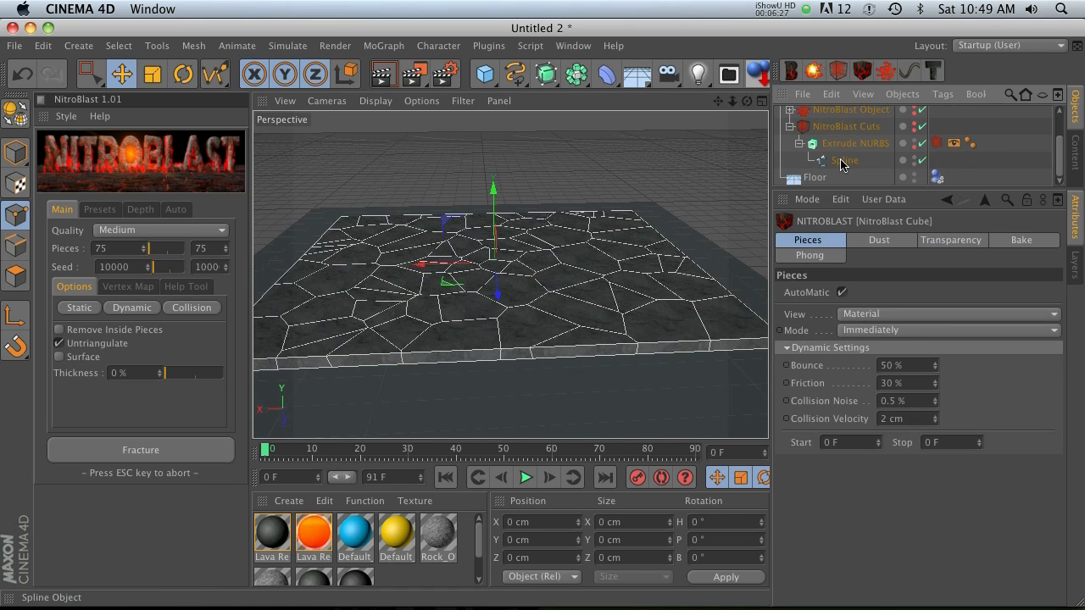
pyautogui.click(936, 143)
pyautogui.click(904, 283)
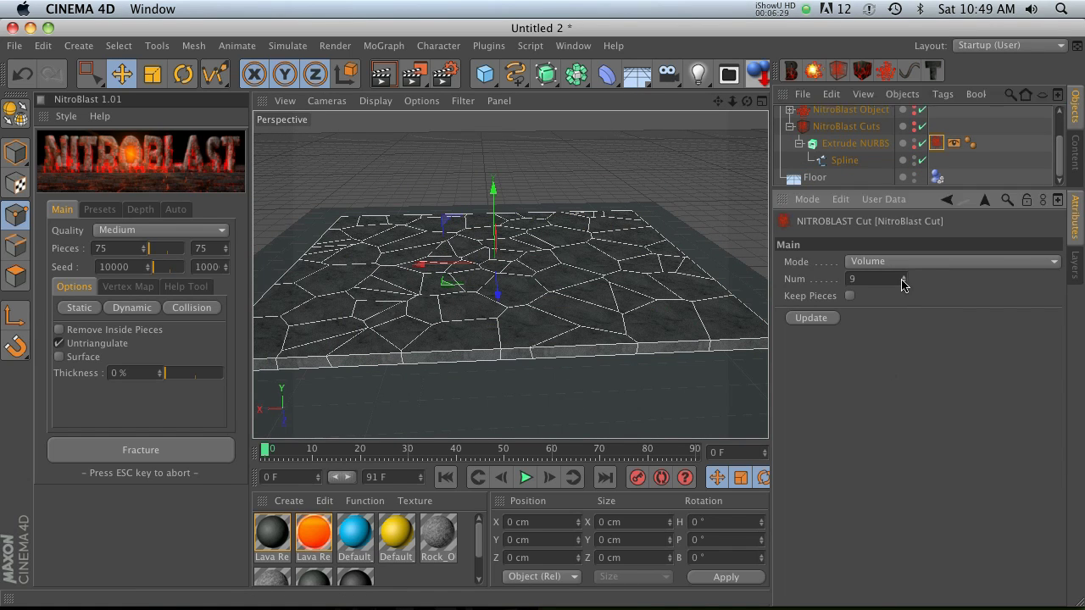
pyautogui.scroll(2, 847, 144)
pyautogui.click(839, 115)
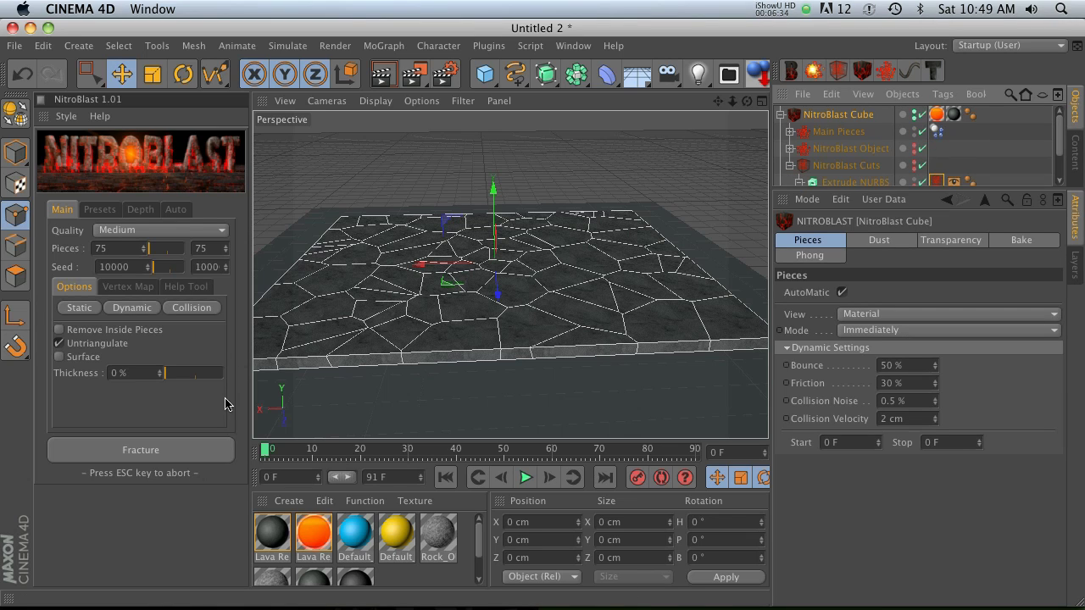
pyautogui.click(165, 461)
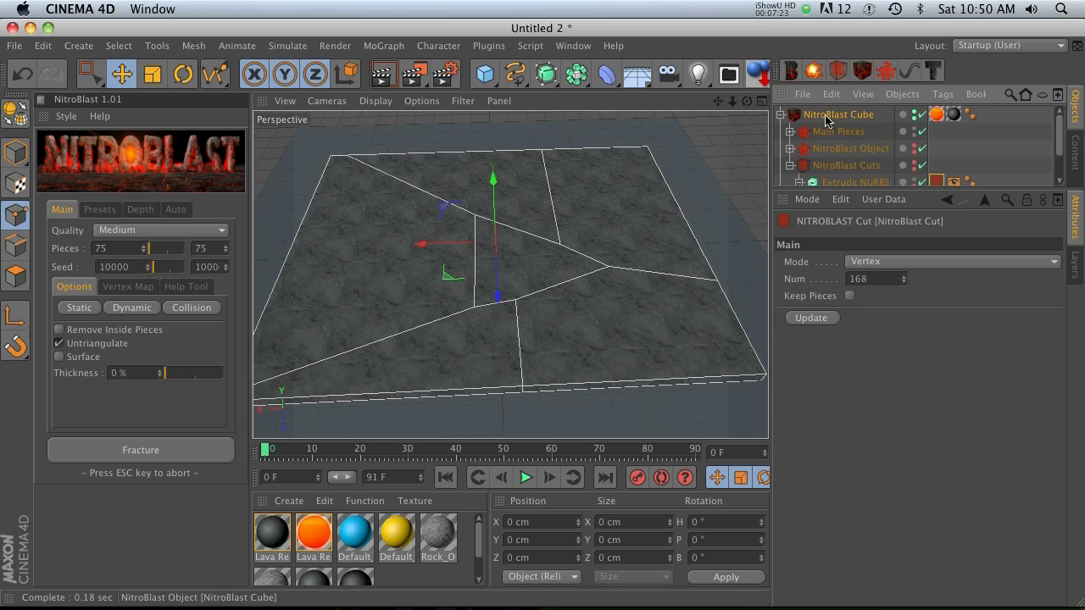
# Switch the Extrude NURBS's NitroBlast Cut mode to Surface and fracture NitroBlast Cube again
pyautogui.scroll(-2, 992, 135)
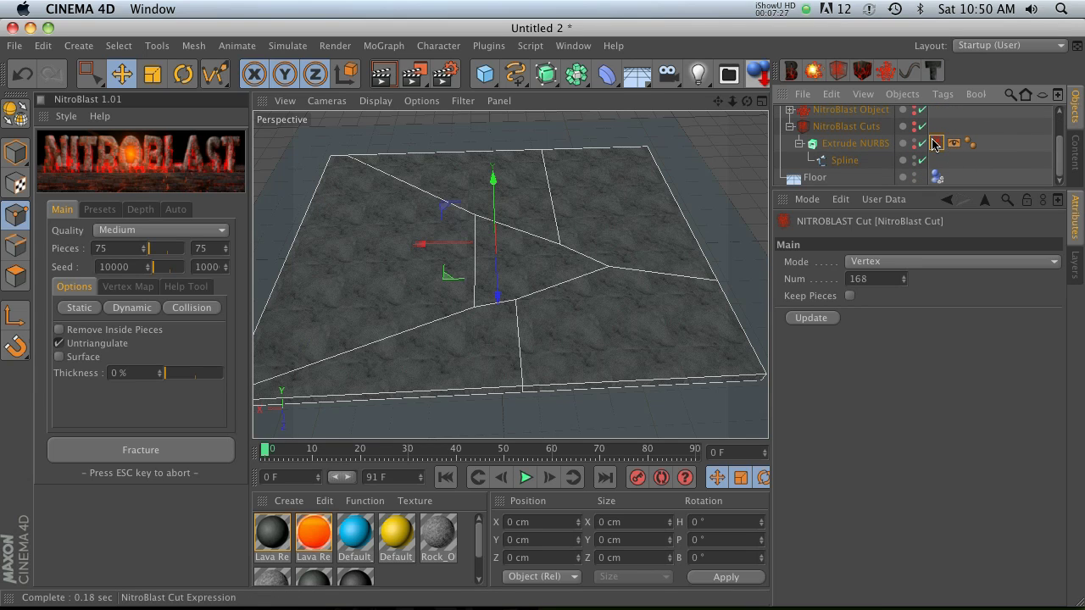
pyautogui.click(871, 263)
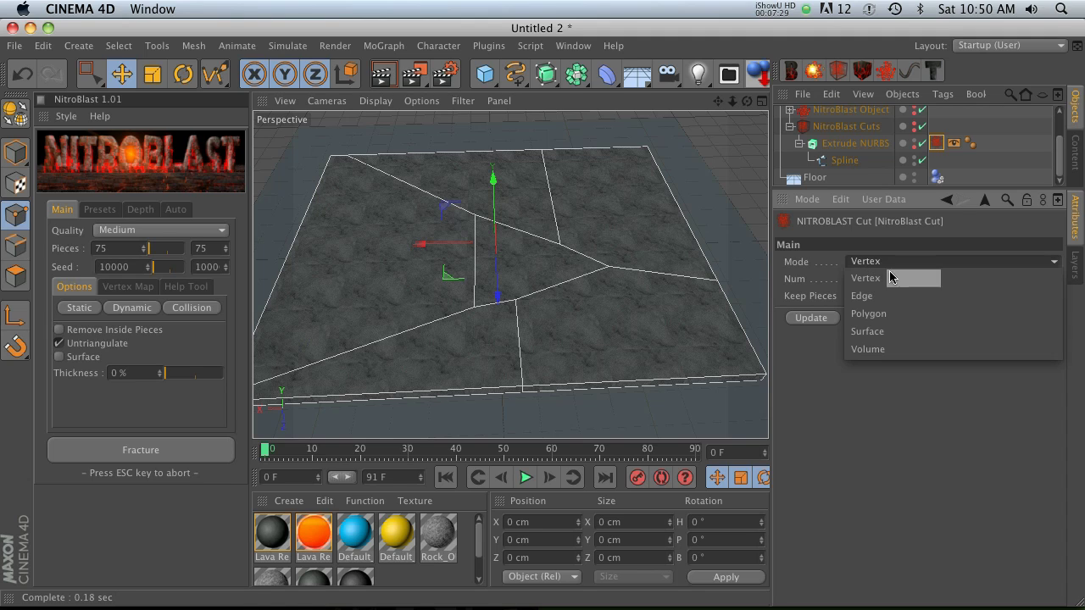
pyautogui.click(893, 331)
pyautogui.click(179, 445)
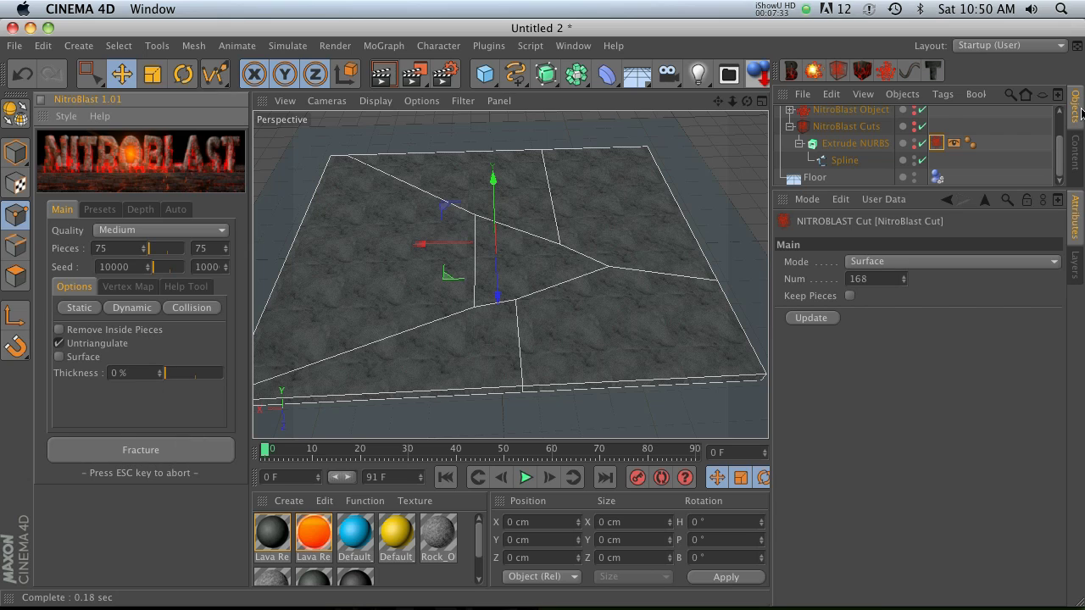
pyautogui.click(188, 451)
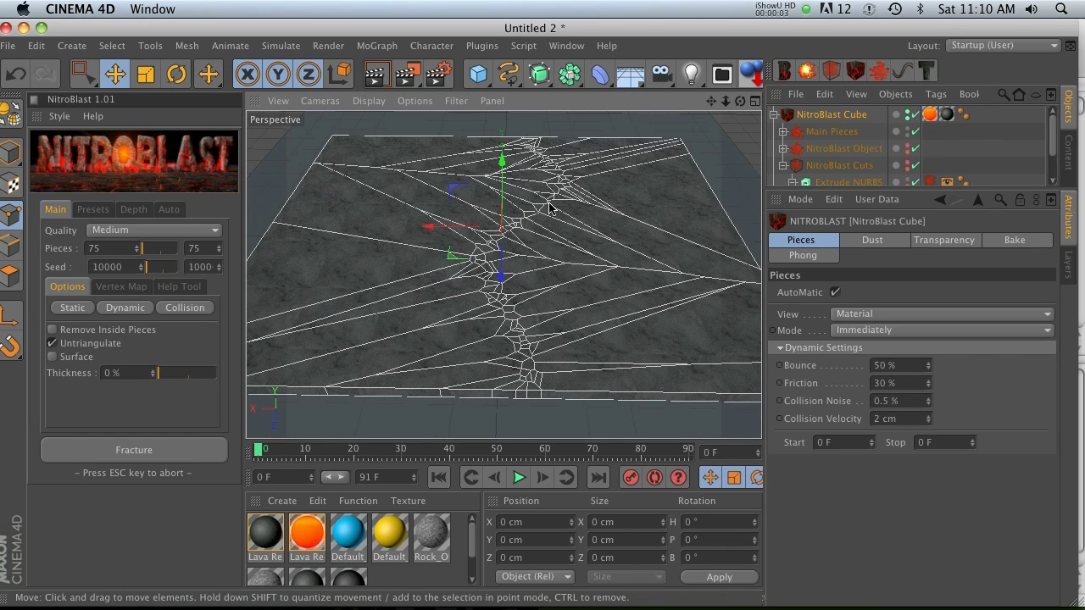
# Add a MoGraph Random effector to the scene
pyautogui.click(377, 46)
pyautogui.moveTo(375, 74)
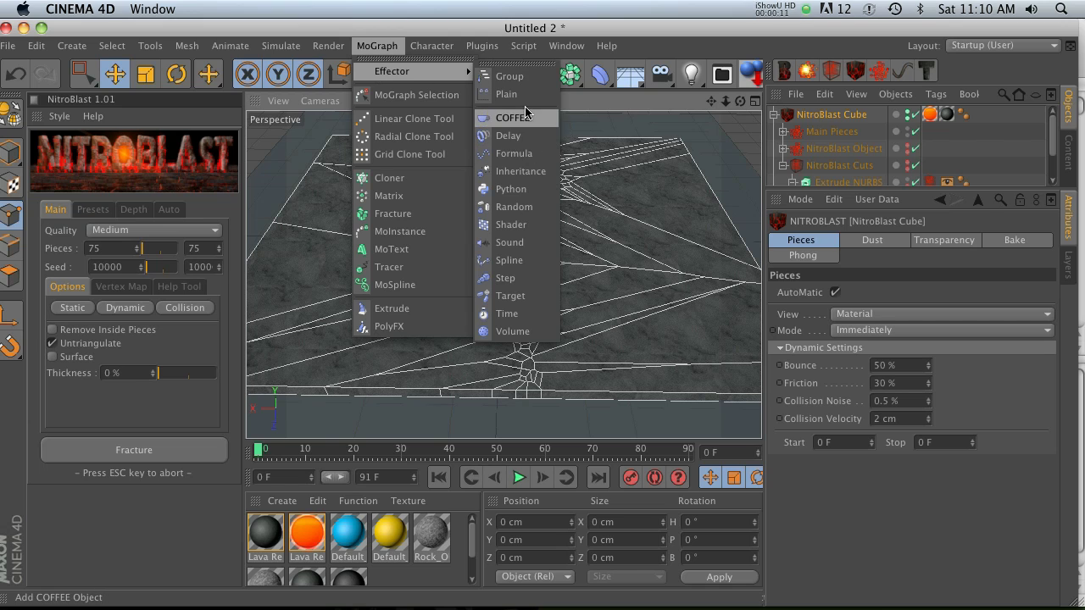
pyautogui.click(525, 211)
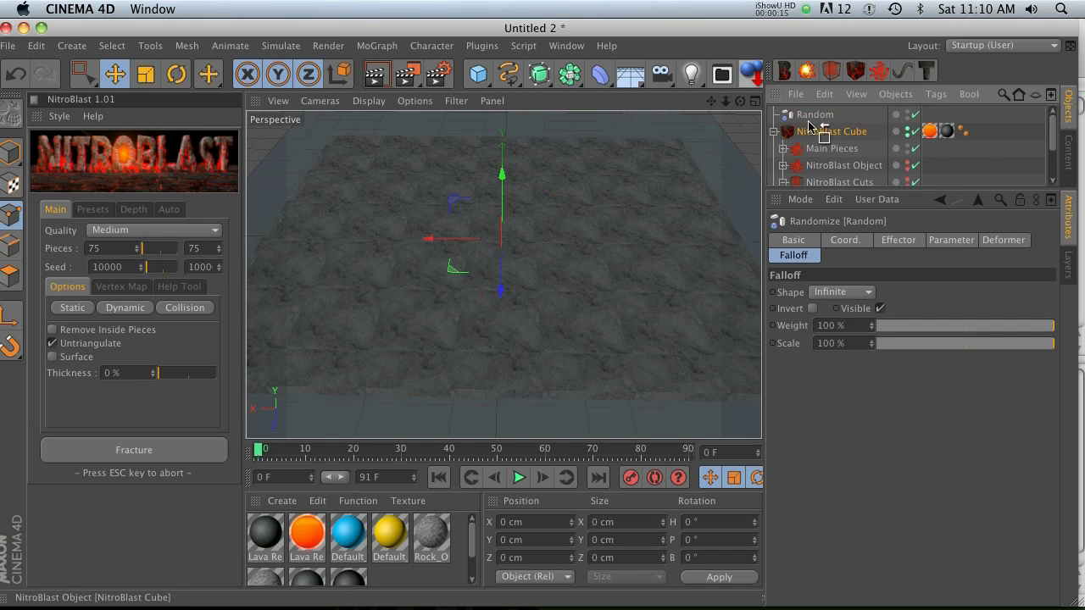
# Try nesting NitroBlast Cube under the Random effector and move it back out to the top level
pyautogui.moveTo(808, 114); pyautogui.dragTo(814, 112)
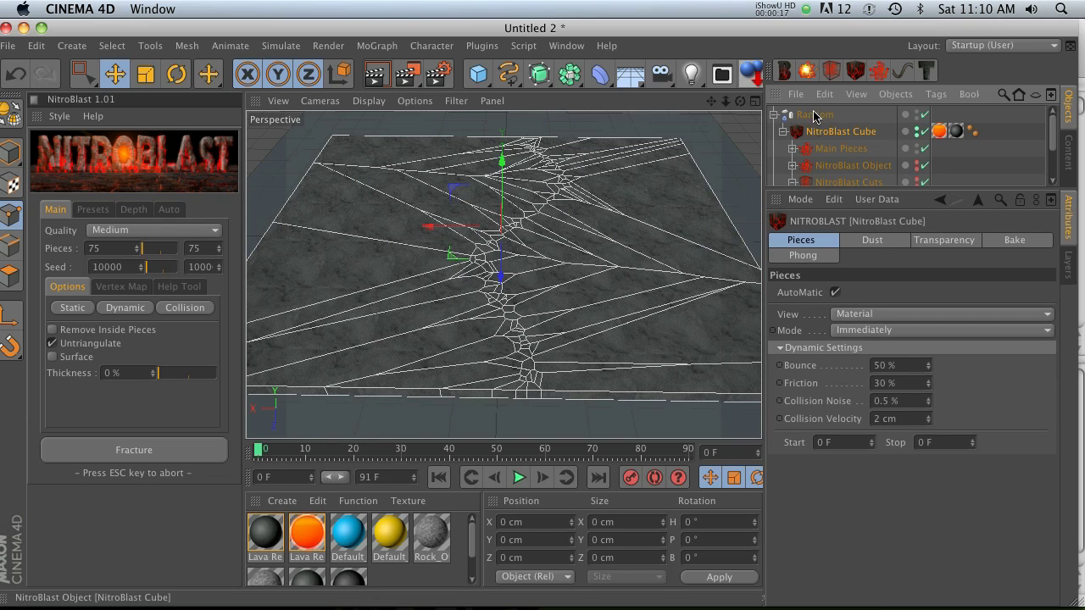
pyautogui.click(812, 114)
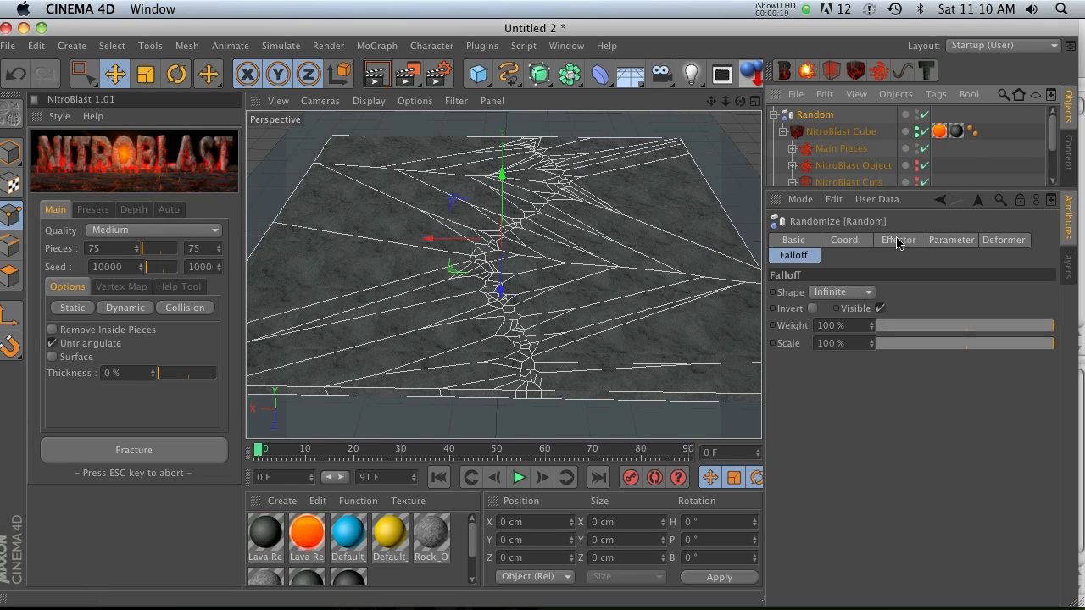
pyautogui.moveTo(814, 115); pyautogui.dragTo(818, 107)
pyautogui.scroll(-3, 822, 162)
pyautogui.moveTo(811, 162); pyautogui.dragTo(807, 125)
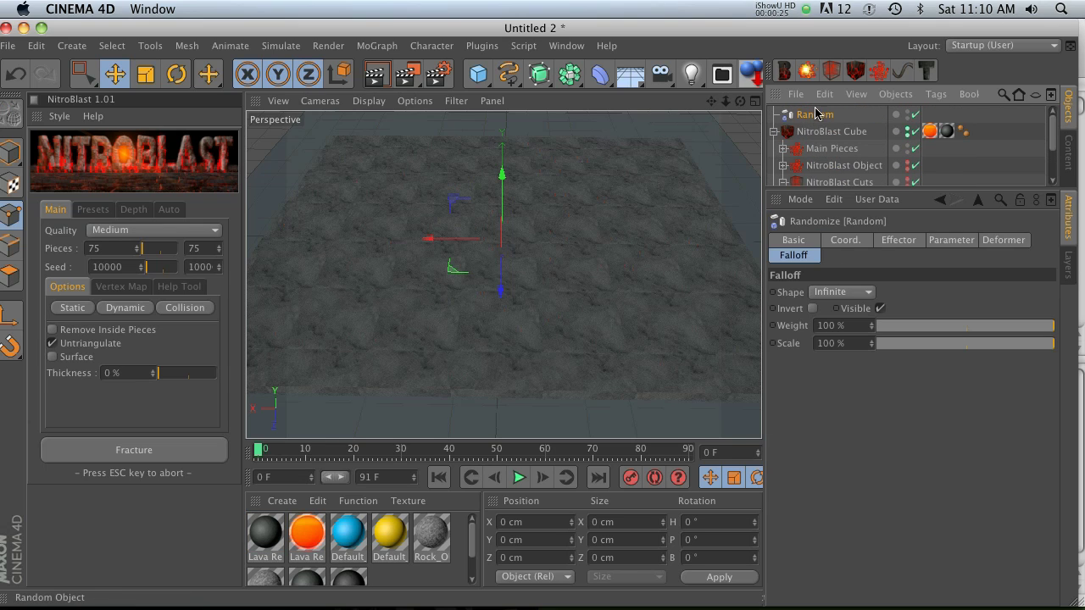
# Nest the Random effector directly under NitroBlast Cube, above Main Pieces, and select it
pyautogui.moveTo(822, 143); pyautogui.dragTo(819, 119)
pyautogui.scroll(-1, 828, 162)
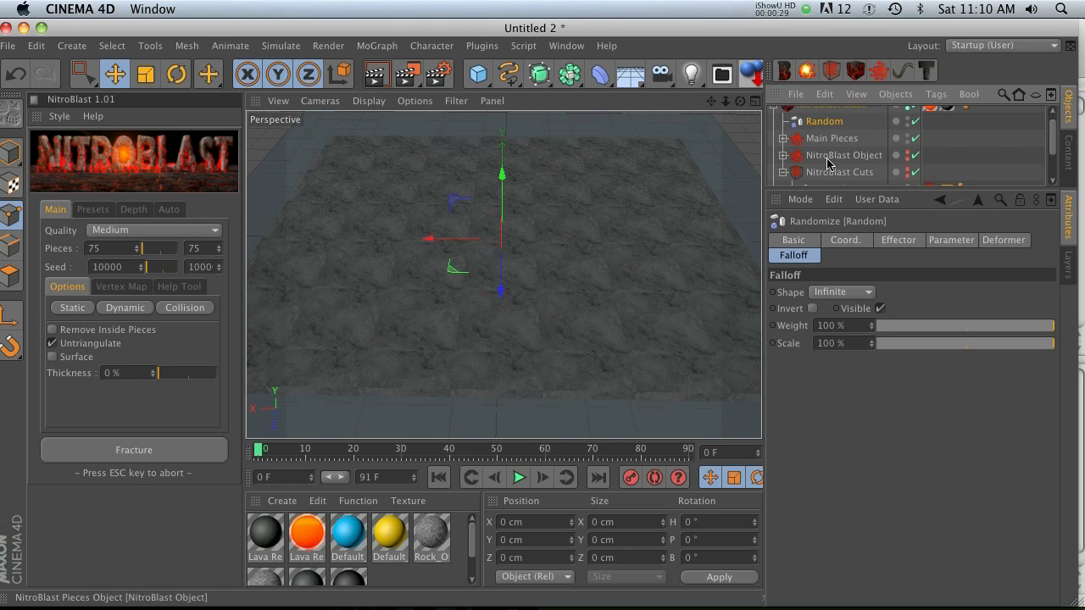
pyautogui.scroll(1, 828, 162)
pyautogui.click(822, 116)
pyautogui.click(821, 132)
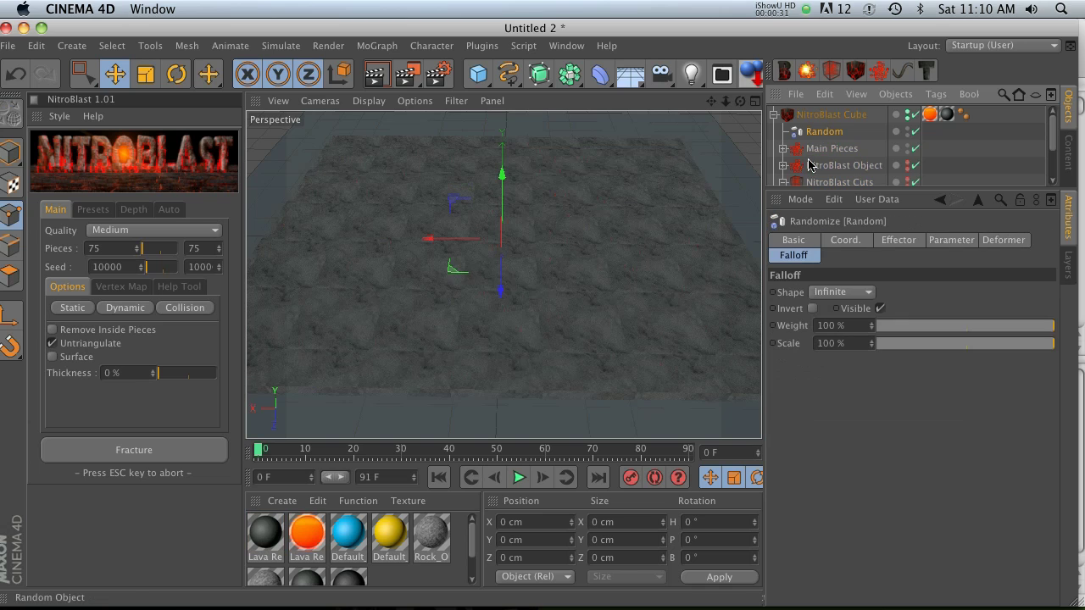
# Set the Random effector's deformation to Object
pyautogui.click(939, 241)
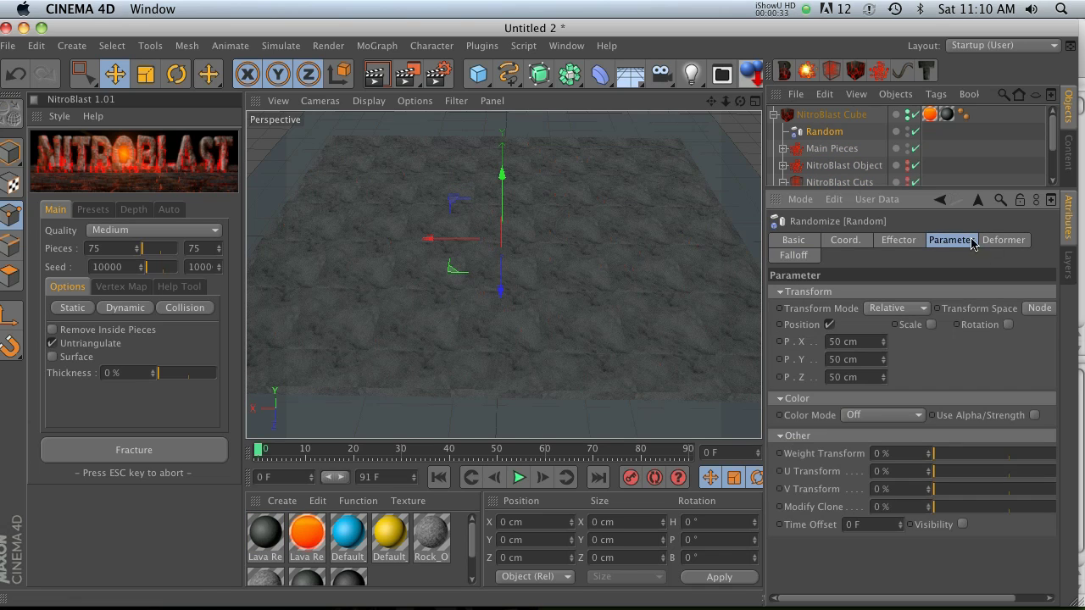
pyautogui.click(912, 243)
pyautogui.click(1005, 242)
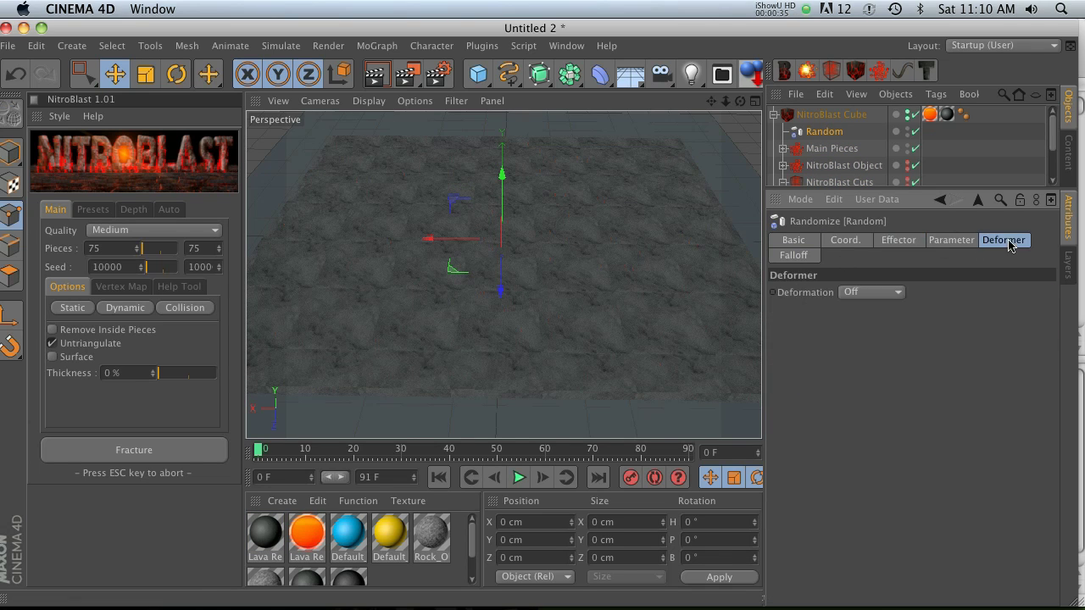
pyautogui.click(883, 294)
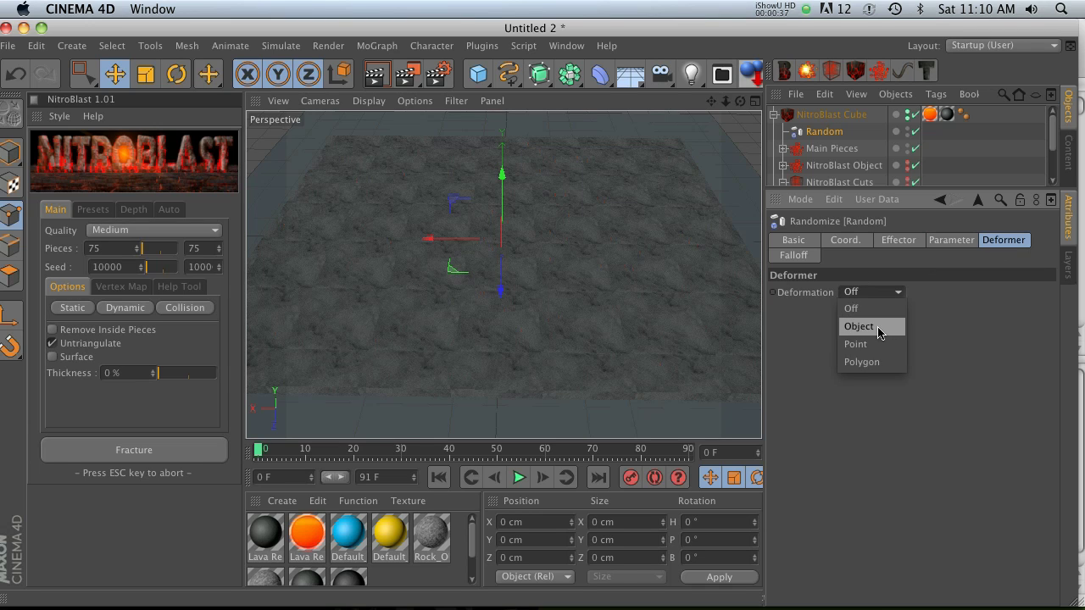
pyautogui.click(859, 326)
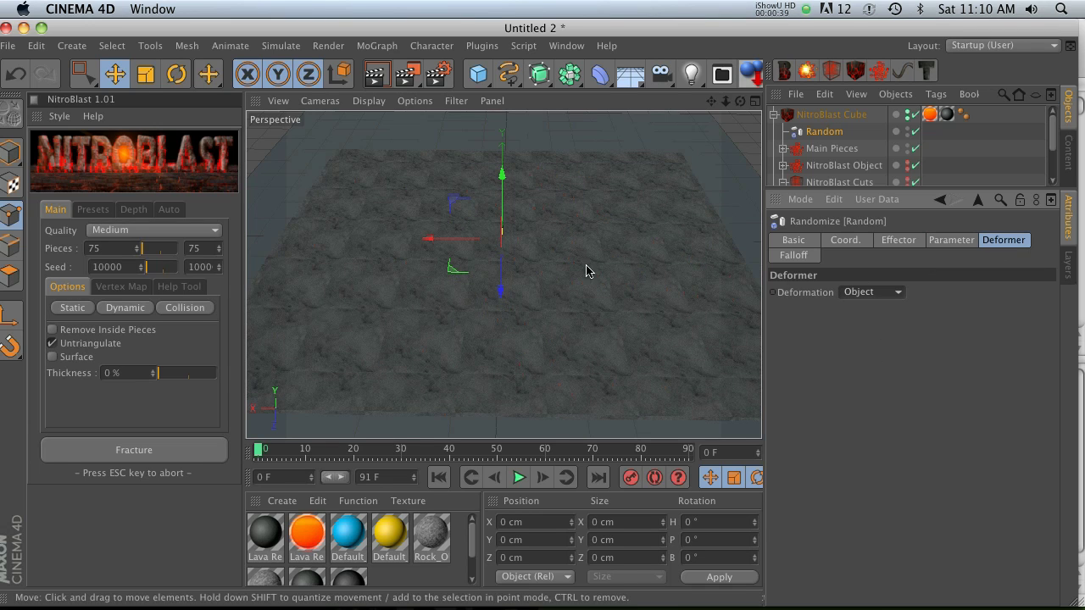
# Set the Random effector's X, Y and Z position parameters to 0 cm
pyautogui.click(951, 240)
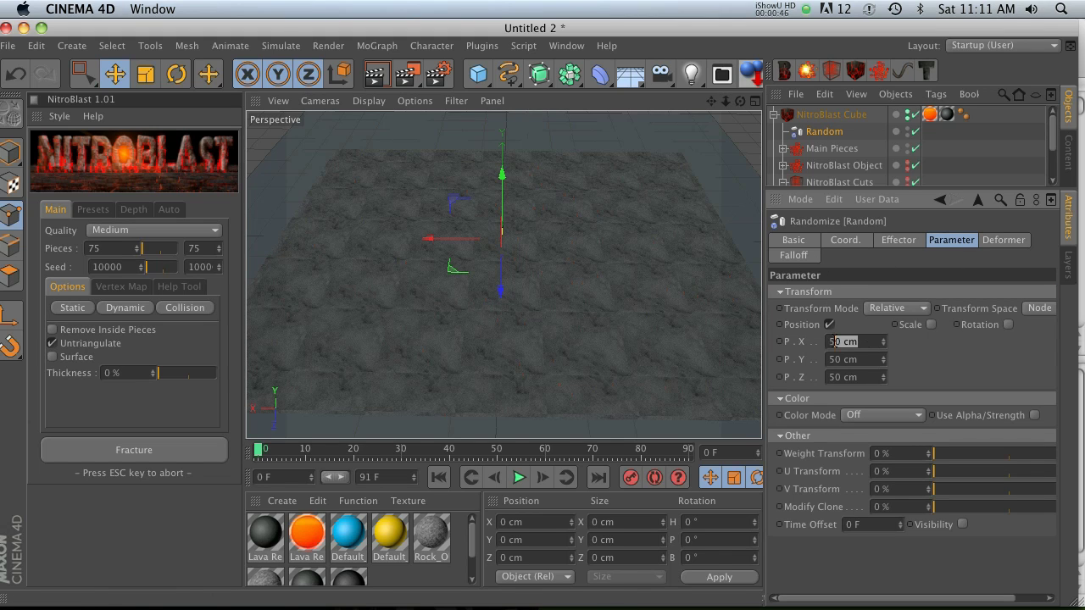
pyautogui.doubleClick(833, 341)
pyautogui.write('0')
pyautogui.press('Tab')
pyautogui.write('0')
pyautogui.press('Tab')
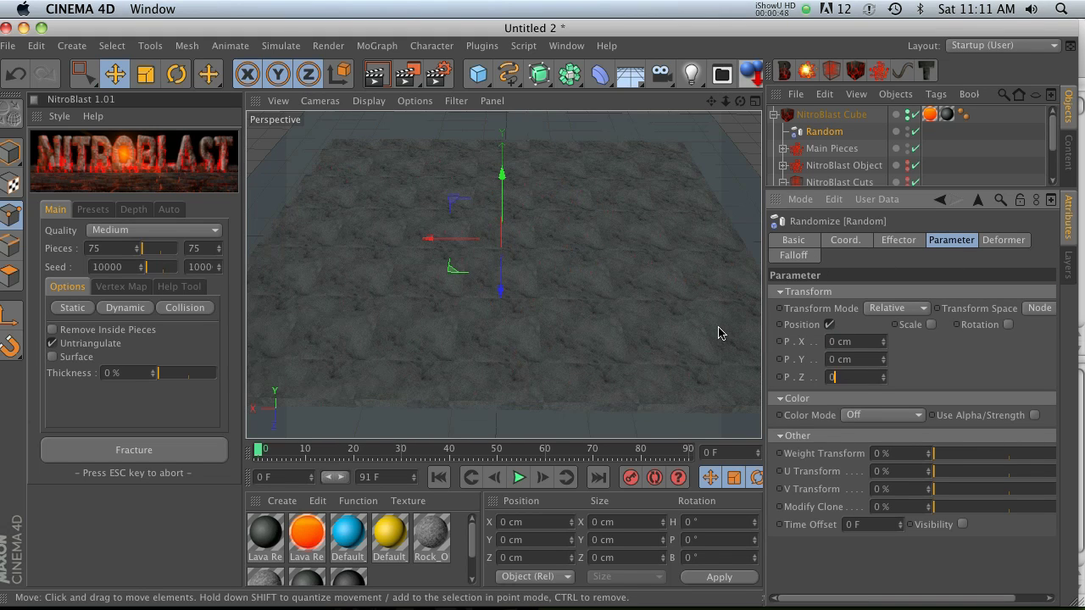
pyautogui.press('Return')
# Enable rotation on the Random effector and set H to 7°, P to 11° and B to 6°
pyautogui.click(1008, 325)
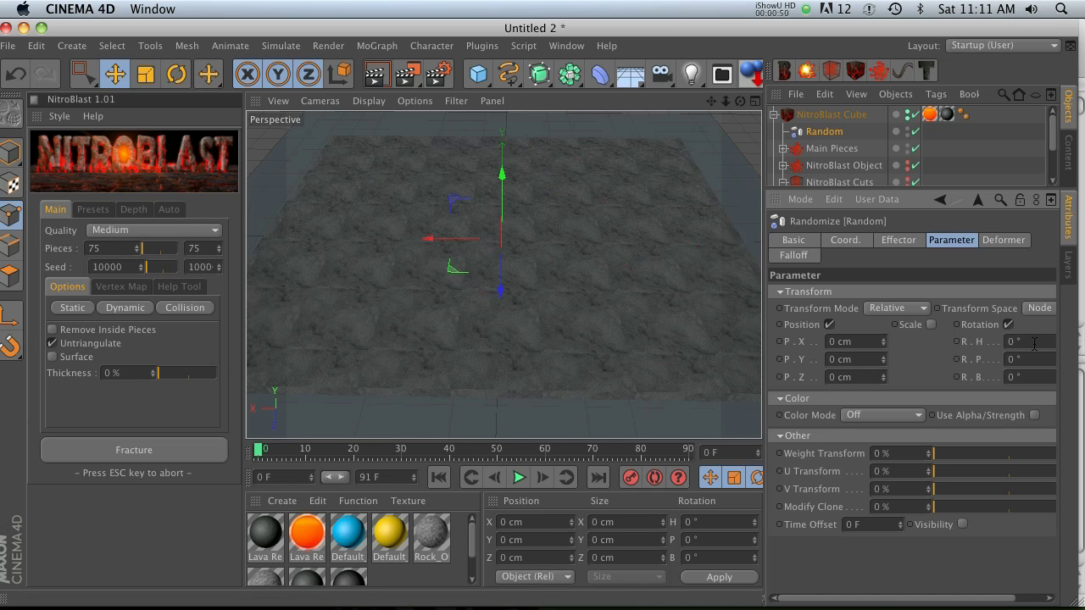
pyautogui.moveTo(981, 601); pyautogui.dragTo(1031, 474)
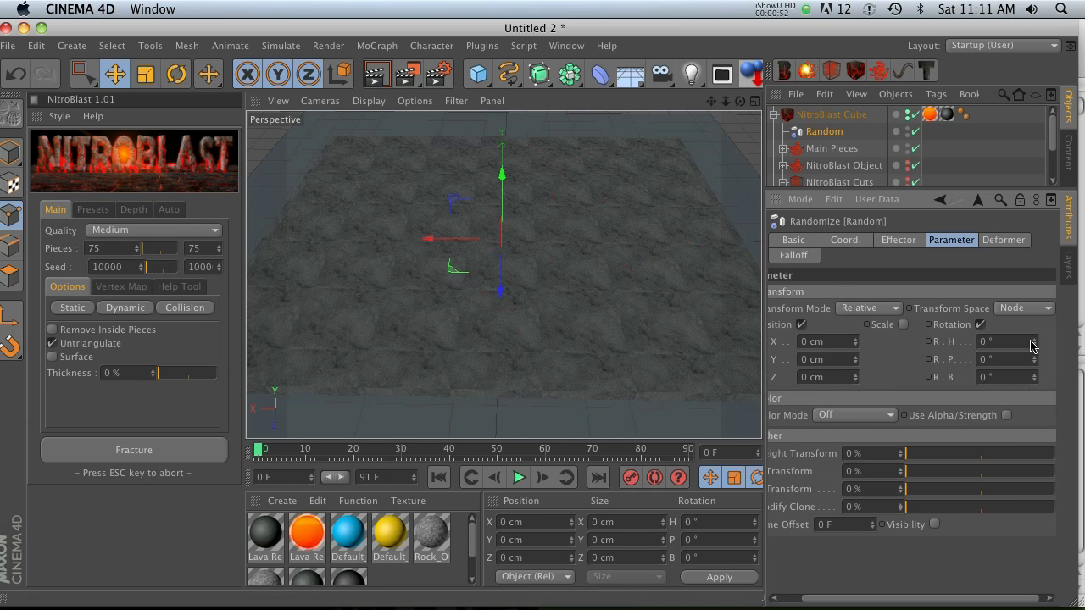
pyautogui.moveTo(1031, 344); pyautogui.dragTo(1034, 383)
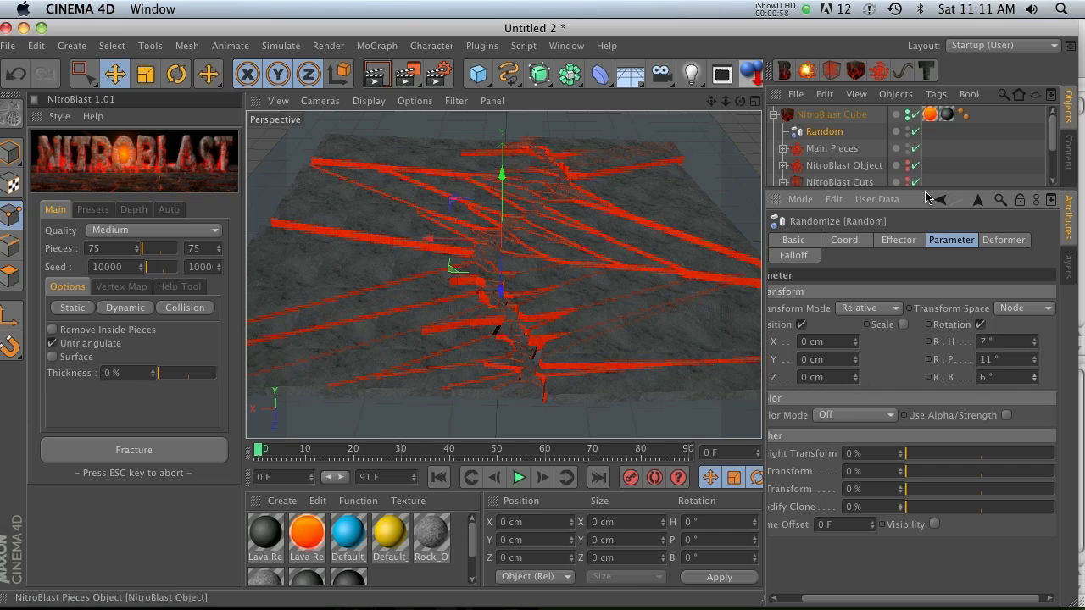
# Set the Random effector's falloff shape to Box and move the effector out in front of the slab's near edge
pyautogui.click(810, 256)
pyautogui.click(835, 292)
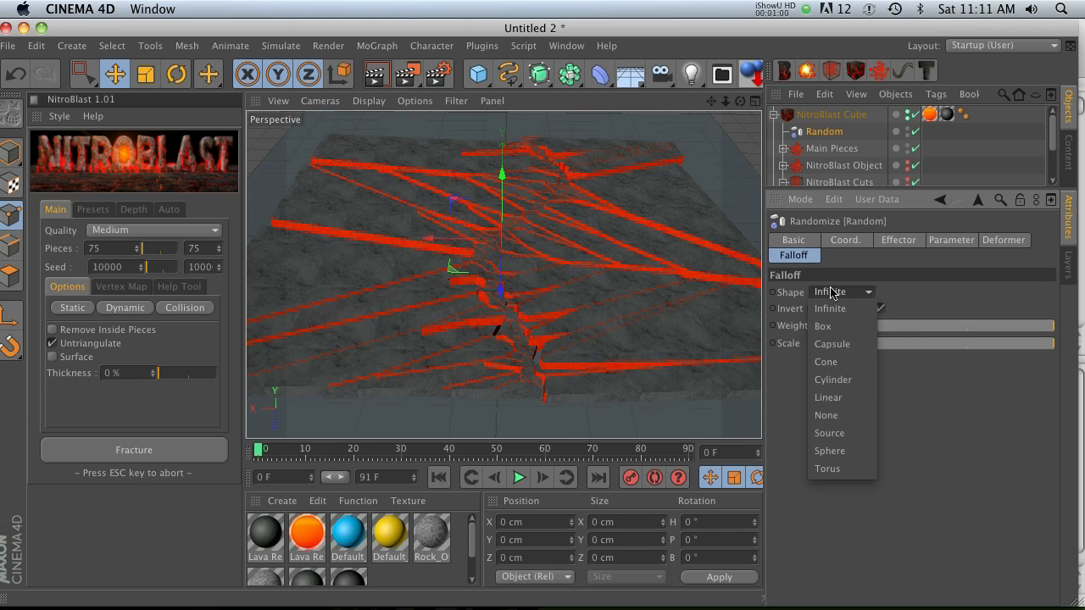
pyautogui.click(844, 330)
pyautogui.keyDown('alt'); pyautogui.moveTo(540, 280); pyautogui.dragTo(705, 172); pyautogui.keyUp('alt')
pyautogui.press('e')
pyautogui.moveTo(528, 250); pyautogui.dragTo(320, 415)
pyautogui.keyDown('alt'); pyautogui.moveTo(470, 271); pyautogui.dragTo(470, 266); pyautogui.keyUp('alt')
# Resize the Random effector's falloff box to 137 cm in Y and 954 cm in Z
pyautogui.click(823, 131)
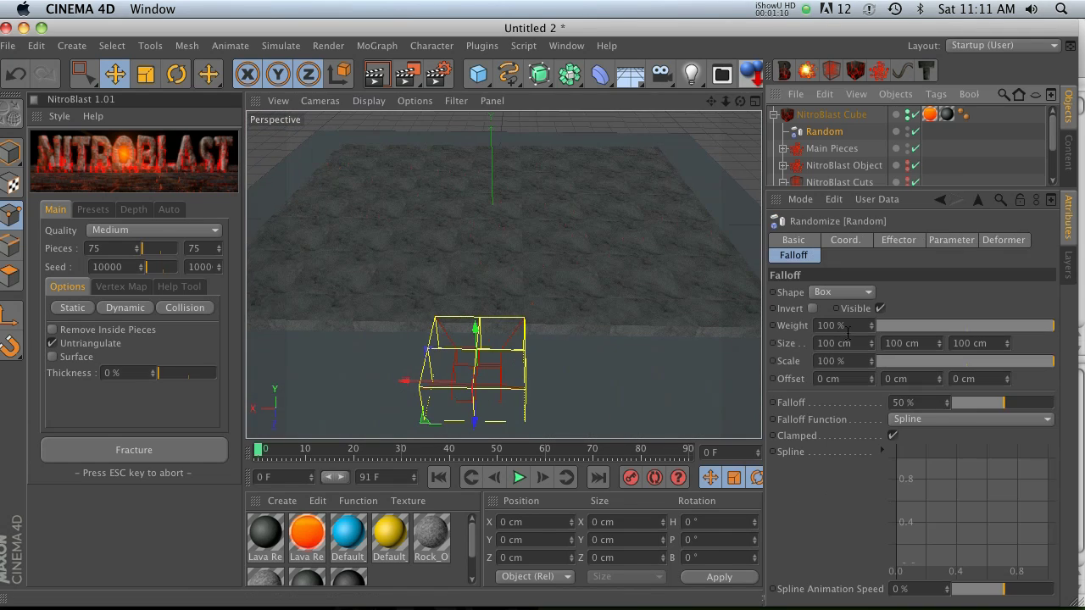
pyautogui.moveTo(939, 347); pyautogui.dragTo(941, 348)
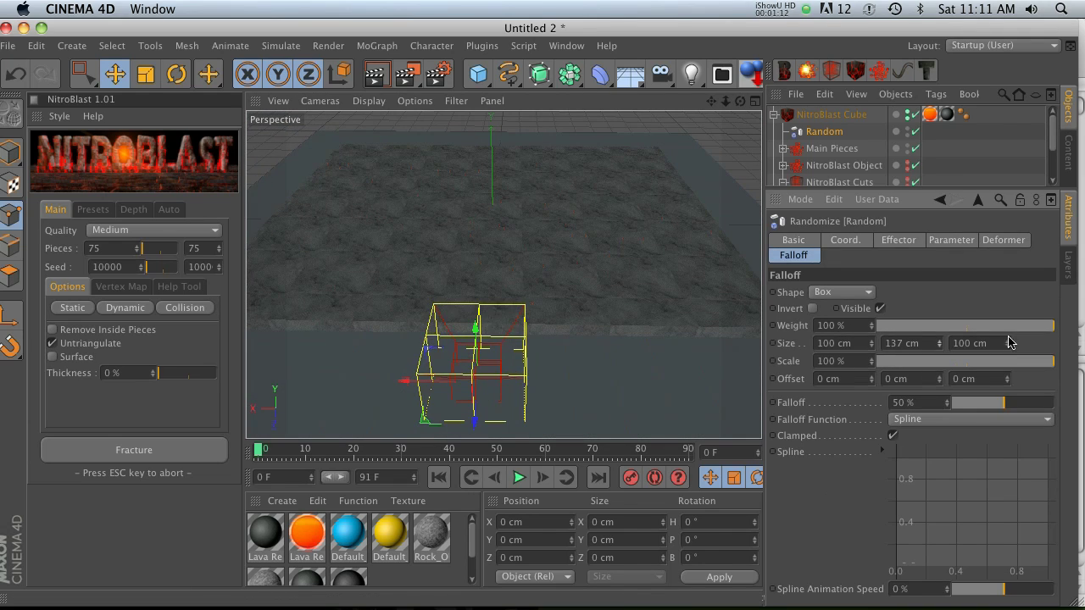
pyautogui.moveTo(1008, 343); pyautogui.dragTo(1009, 345)
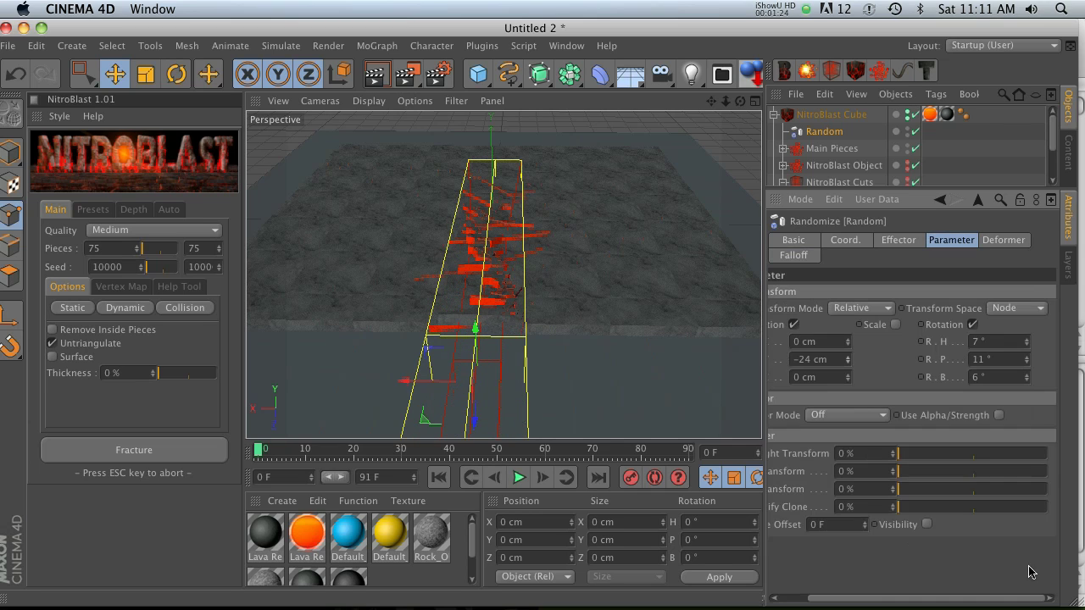
# Set the Random effector's Y position to -10 cm and its rotation to H -10°, P 25° and B -20°
pyautogui.moveTo(848, 363); pyautogui.dragTo(845, 362)
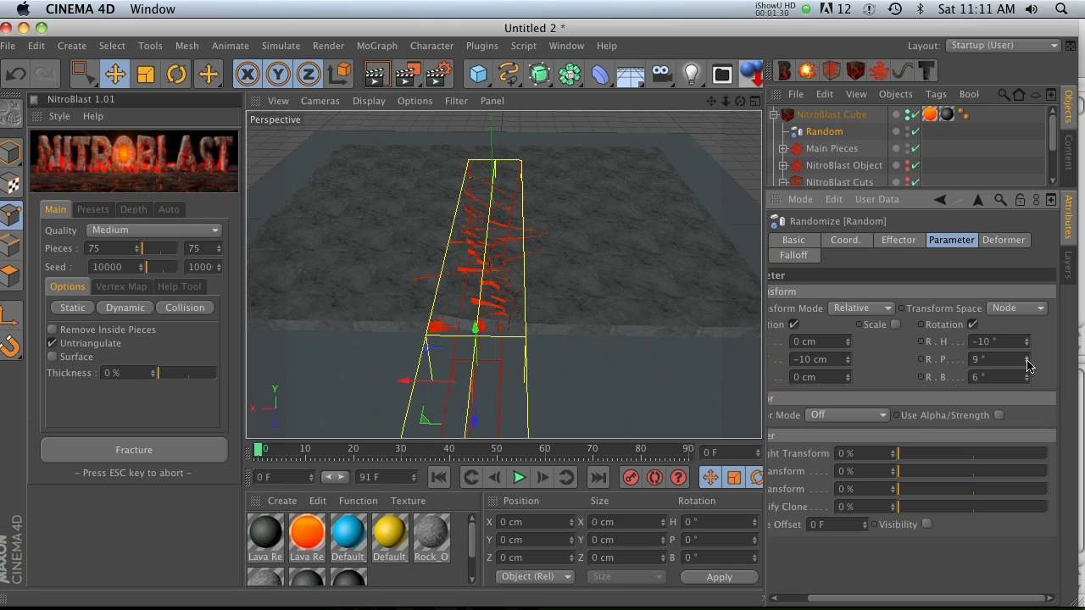
pyautogui.moveTo(1031, 379); pyautogui.dragTo(1028, 388)
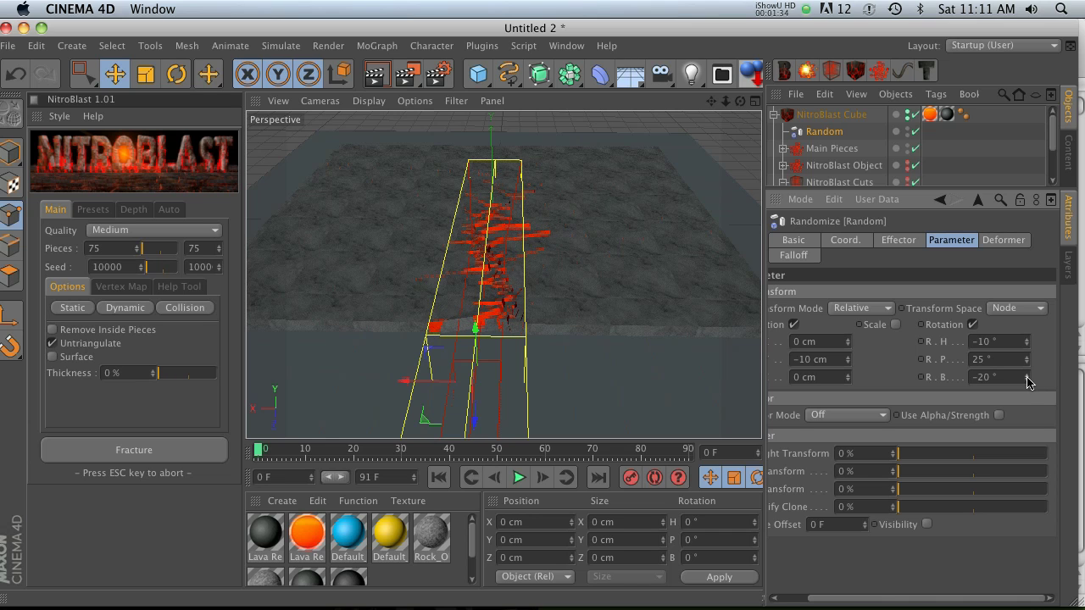
# Slide the Random effector's falloff box lengthwise along the crack line until it spans the slab from front to back
pyautogui.click(793, 255)
pyautogui.keyDown('alt'); pyautogui.moveTo(661, 194); pyautogui.dragTo(448, 319); pyautogui.keyUp('alt')
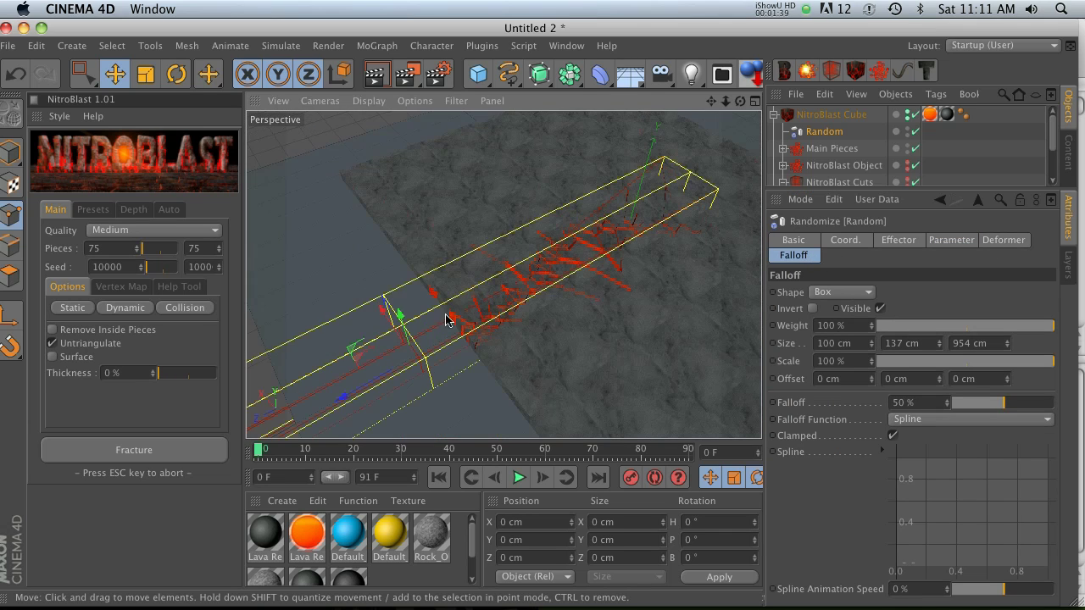
pyautogui.moveTo(351, 389); pyautogui.dragTo(322, 407)
pyautogui.moveTo(542, 318); pyautogui.dragTo(410, 359)
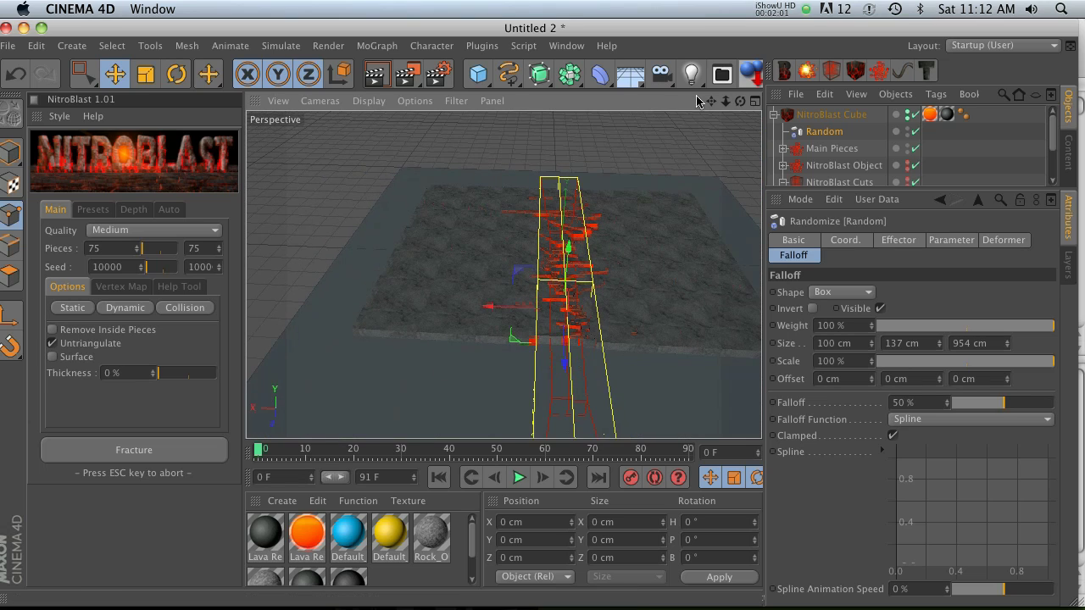
# Frame the cracked slab from above, deselect the Random effector and collapse the NitroBlast Cube hierarchy
pyautogui.moveTo(710, 100); pyautogui.dragTo(543, 312)
pyautogui.keyDown('alt'); pyautogui.moveTo(542, 318); pyautogui.dragTo(451, 331, button='middle'); pyautogui.keyUp('alt')
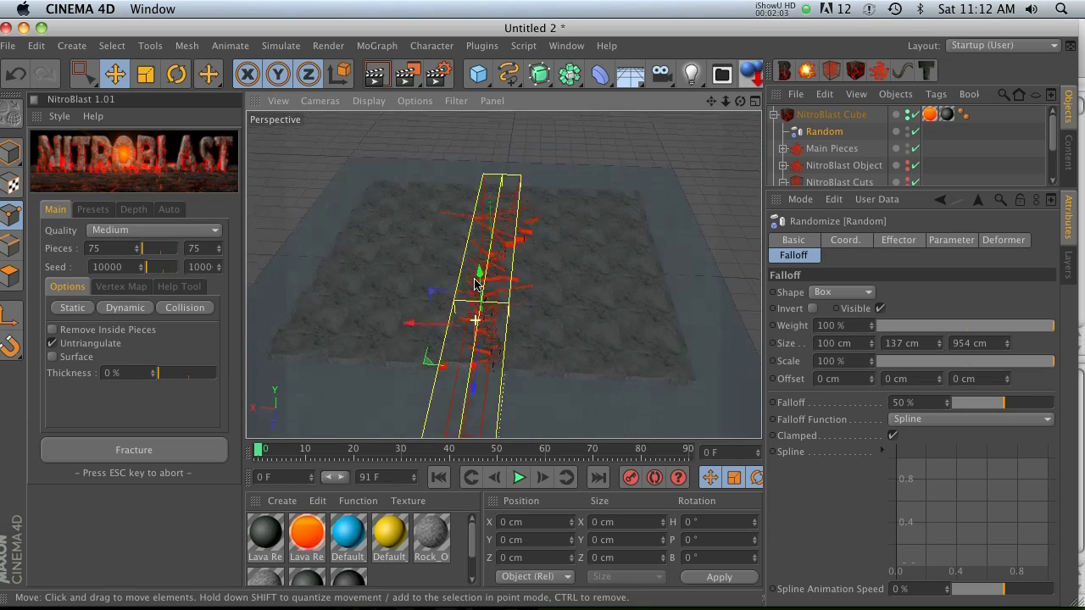
pyautogui.keyDown('alt'); pyautogui.moveTo(477, 286); pyautogui.dragTo(485, 348); pyautogui.keyUp('alt')
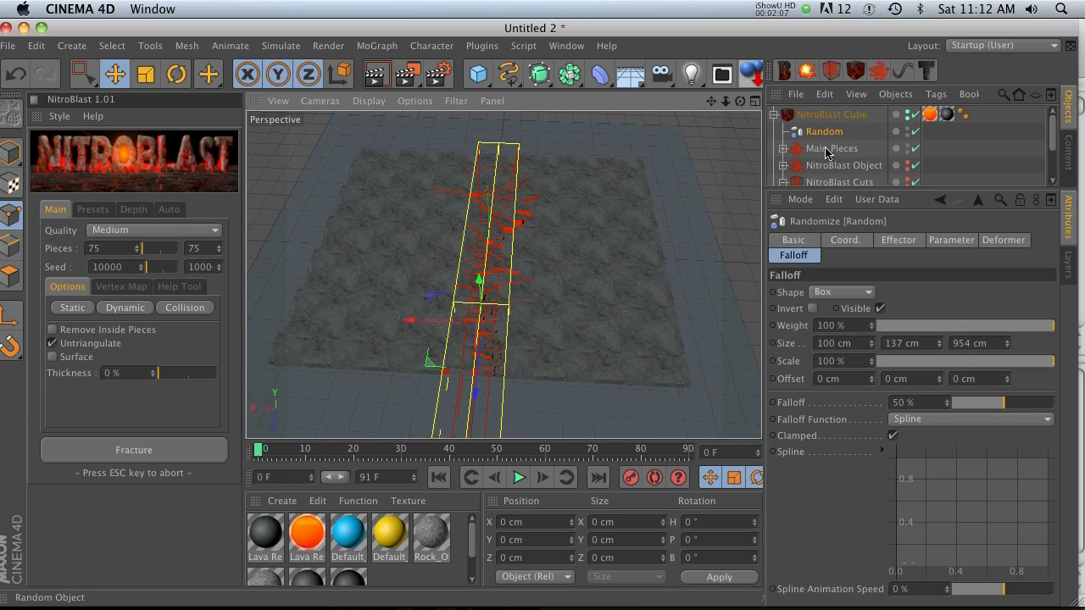
pyautogui.click(933, 137)
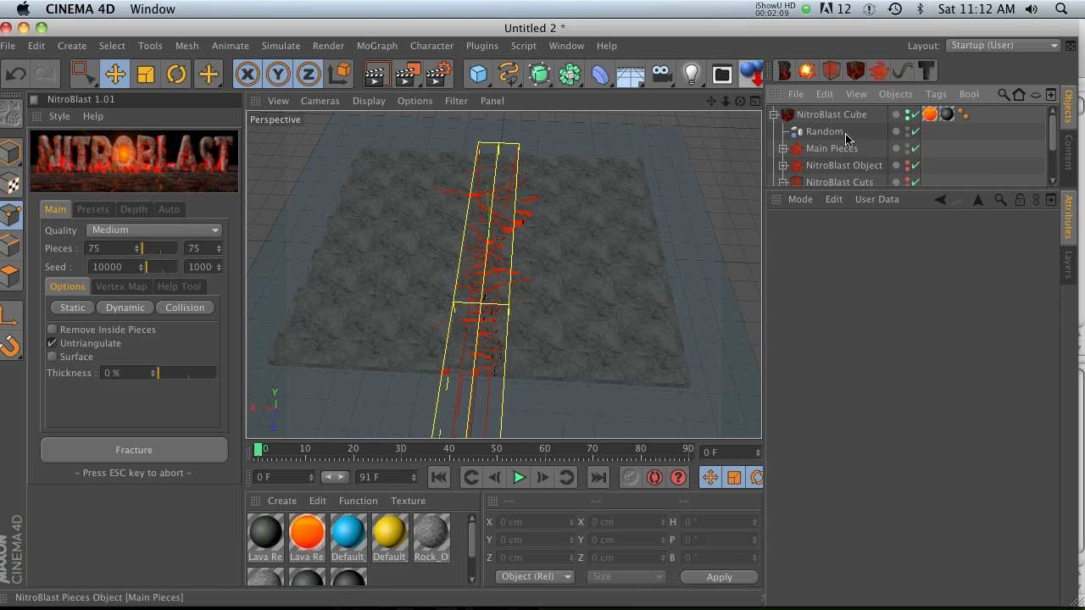
pyautogui.click(774, 114)
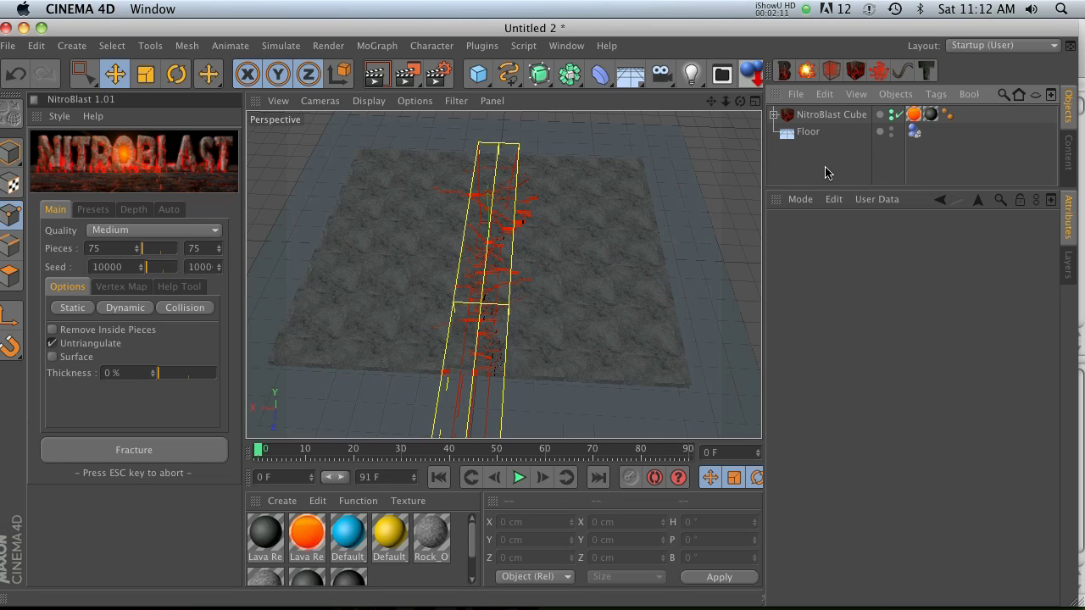